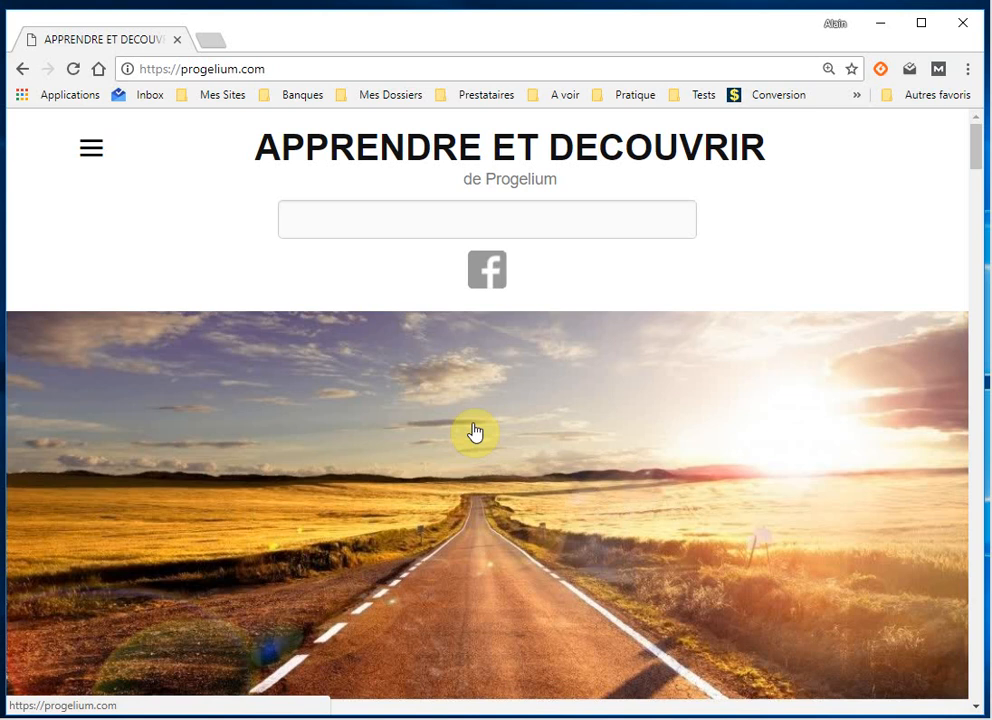
Open the member login page from the progelium.com home page
key("ctrl+l")
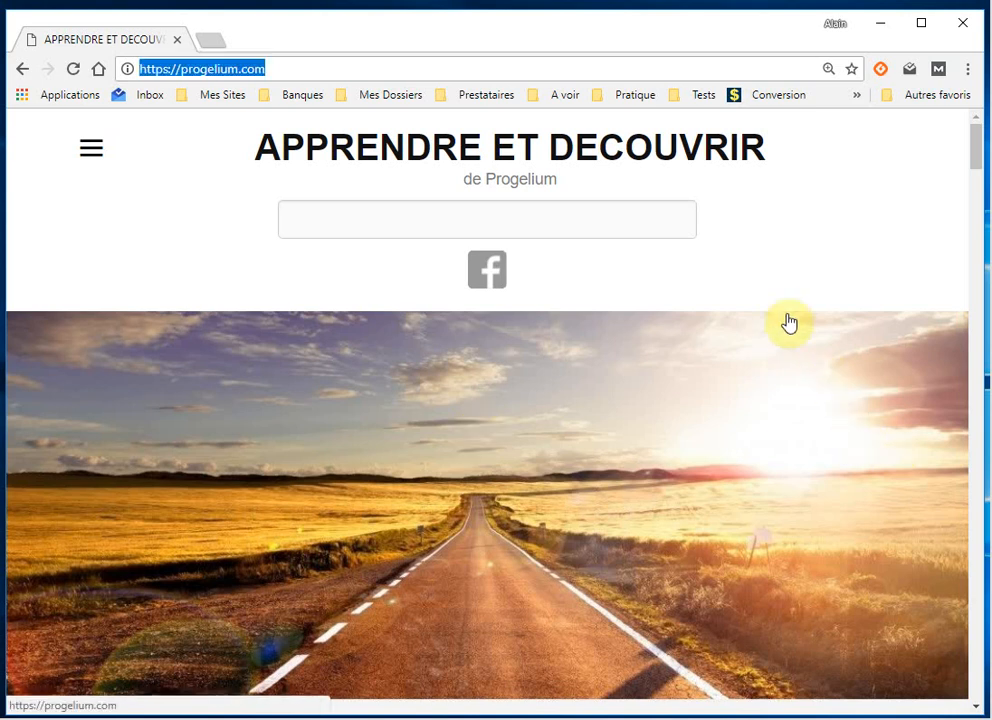
left_click(286, 68)
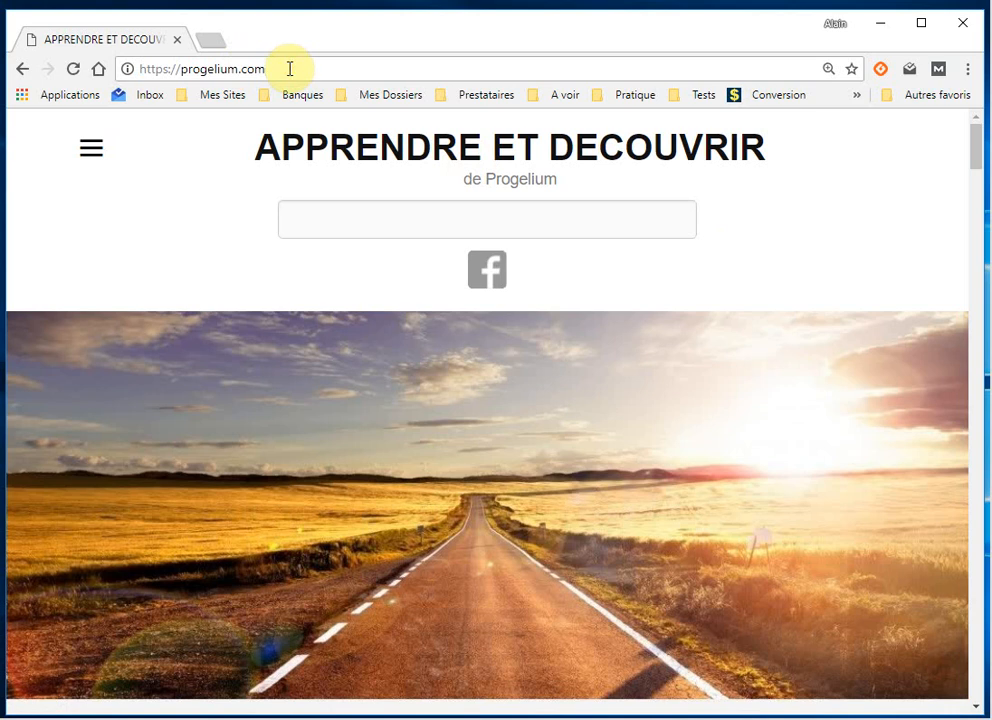
scroll(925, 280, "down", 3)
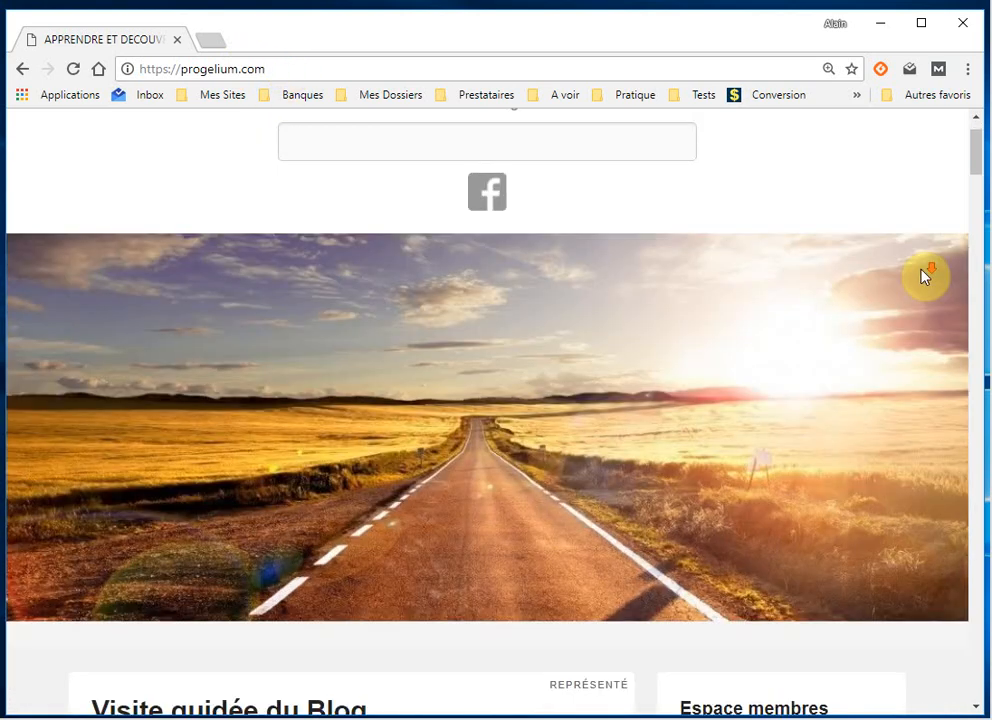
scroll(921, 300, "down", 1)
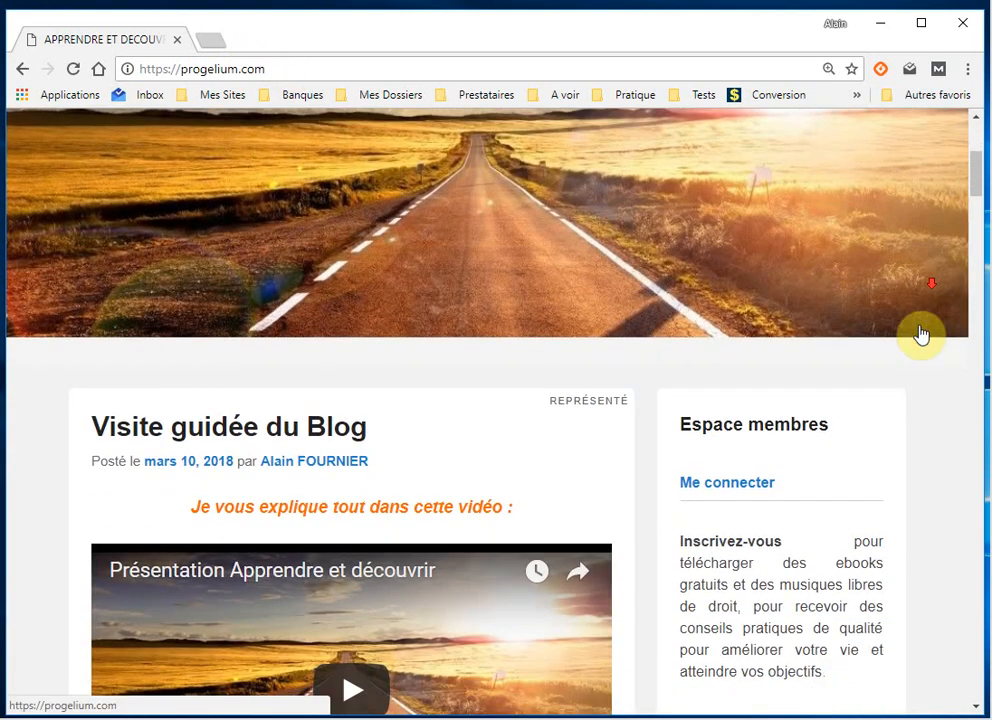
left_click(733, 492)
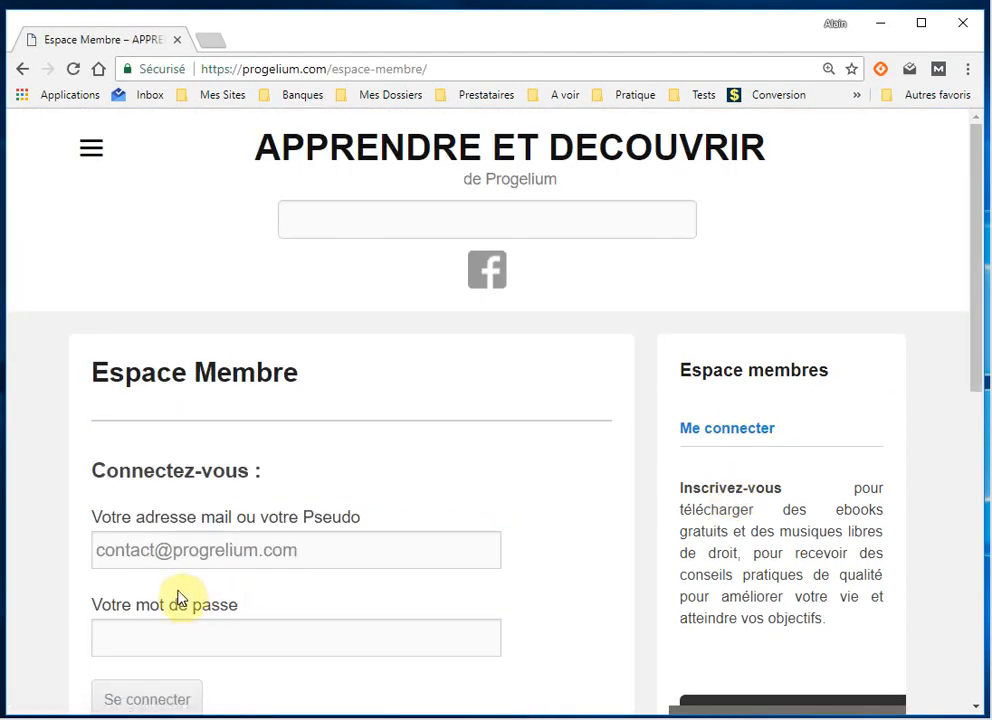
Sign in to the member area with the account e-mail and enter the account password
left_click_drag(331, 551, 7, 552)
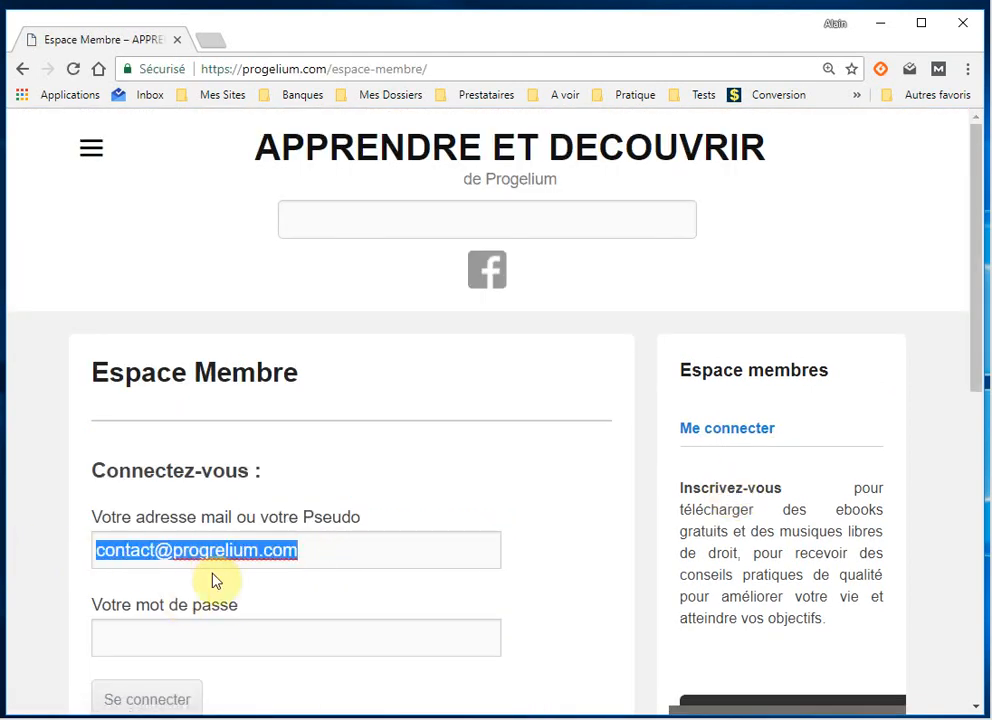
left_click(120, 640)
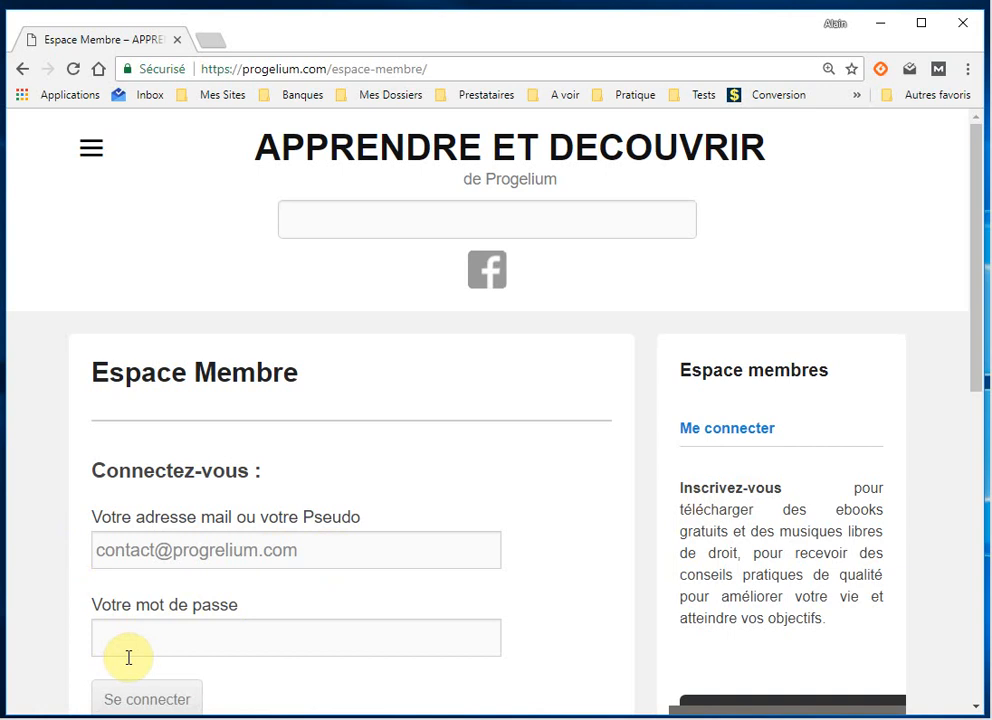
scroll(140, 650, "down", 1)
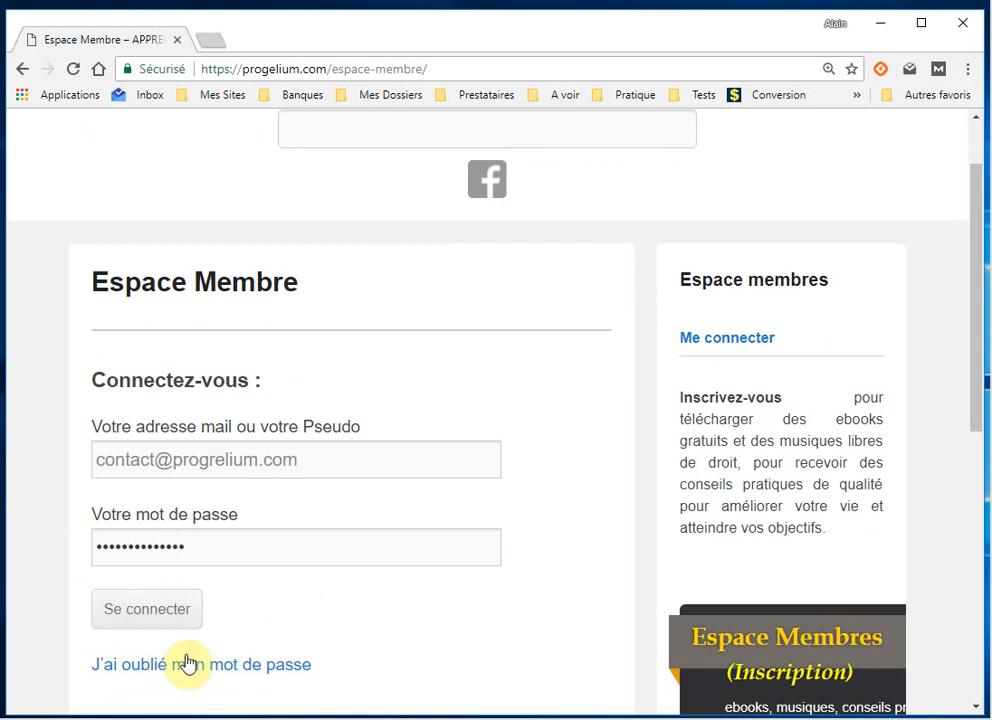
left_click(172, 620)
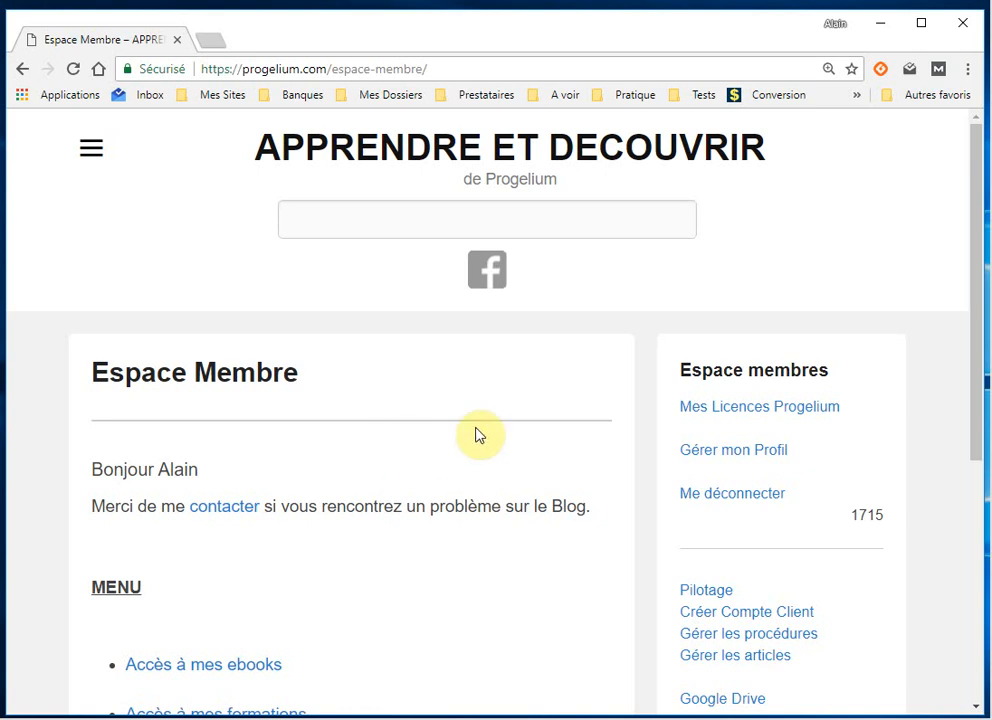
Open the Progelium licence dashboard and go to the section about migrating data from the old Progrelium version
left_click(817, 407)
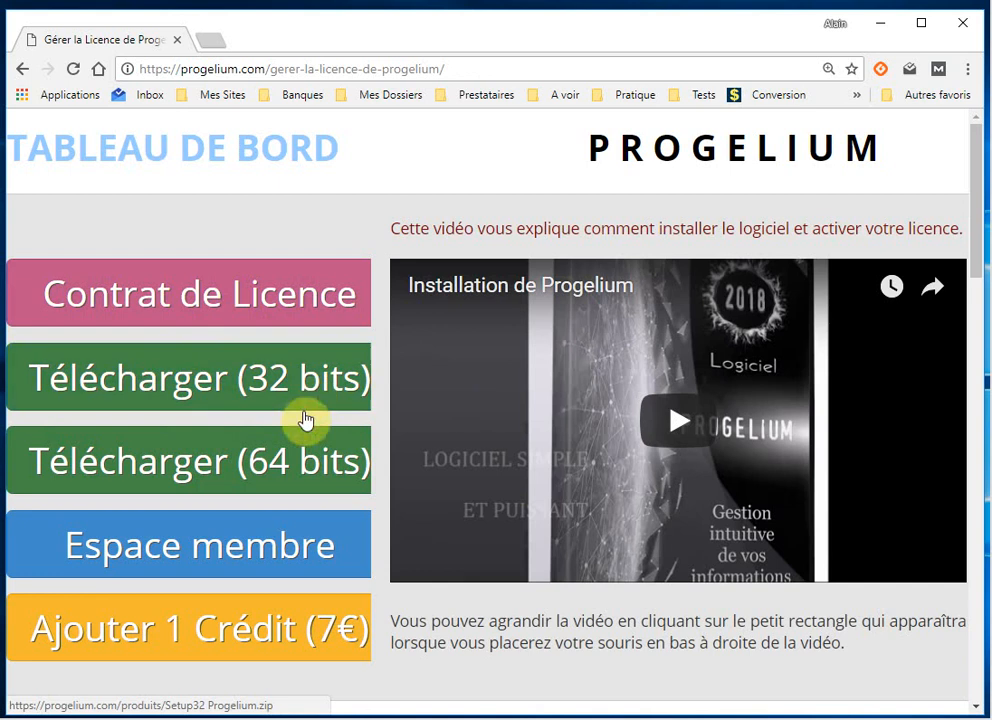
scroll(332, 482, "down", 1)
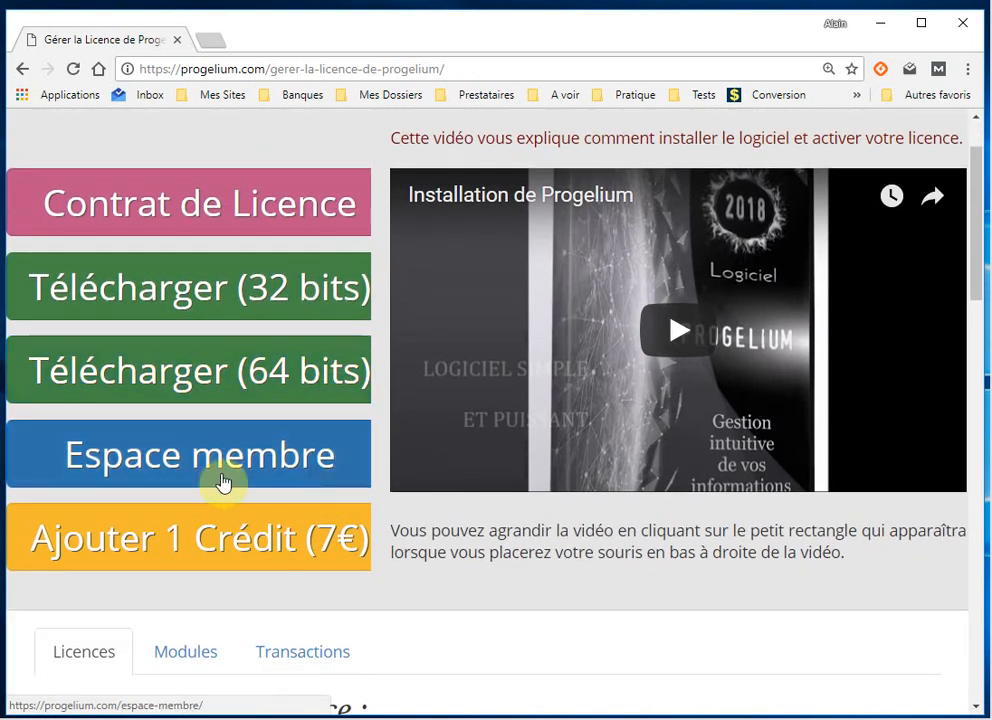
scroll(425, 536, "down", 2)
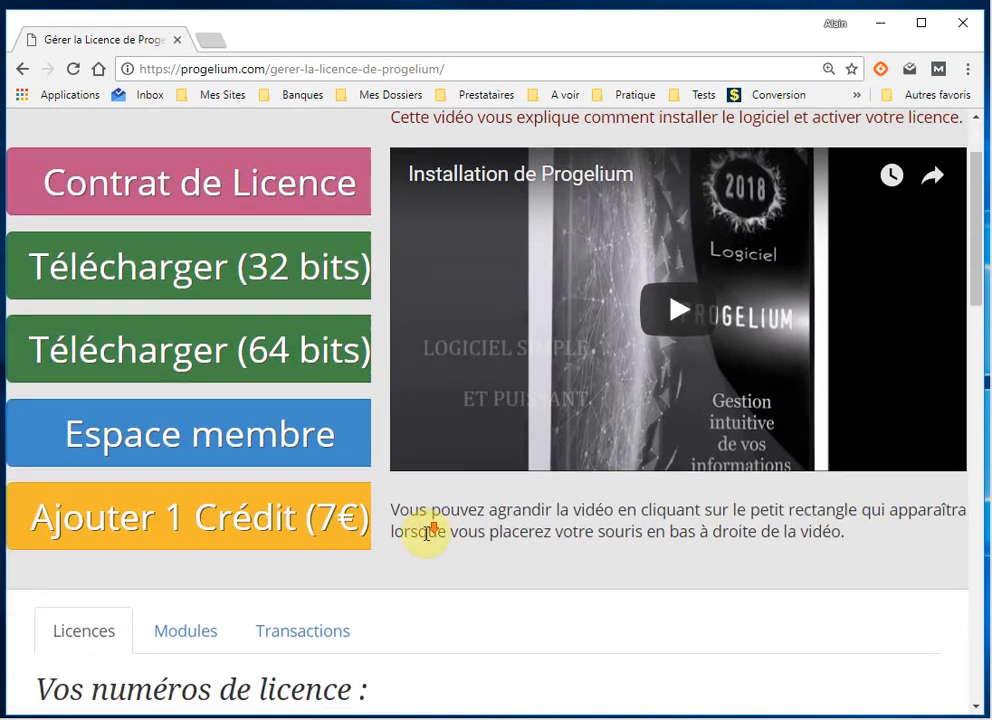
scroll(440, 522, "down", 2)
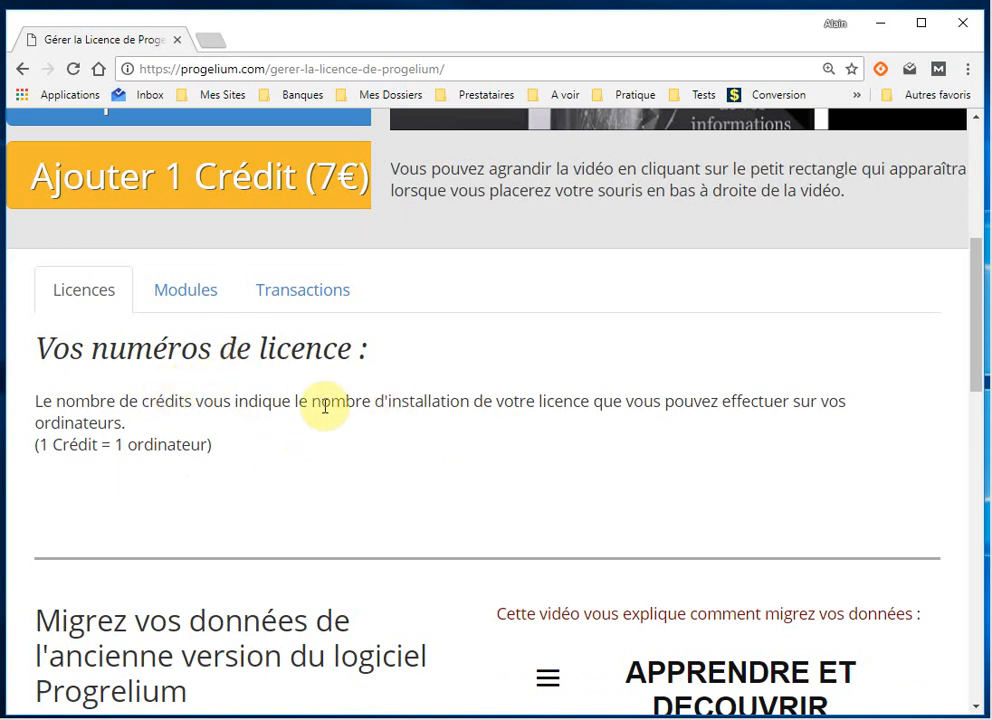
scroll(343, 448, "down", 2)
scroll(276, 452, "down", 2)
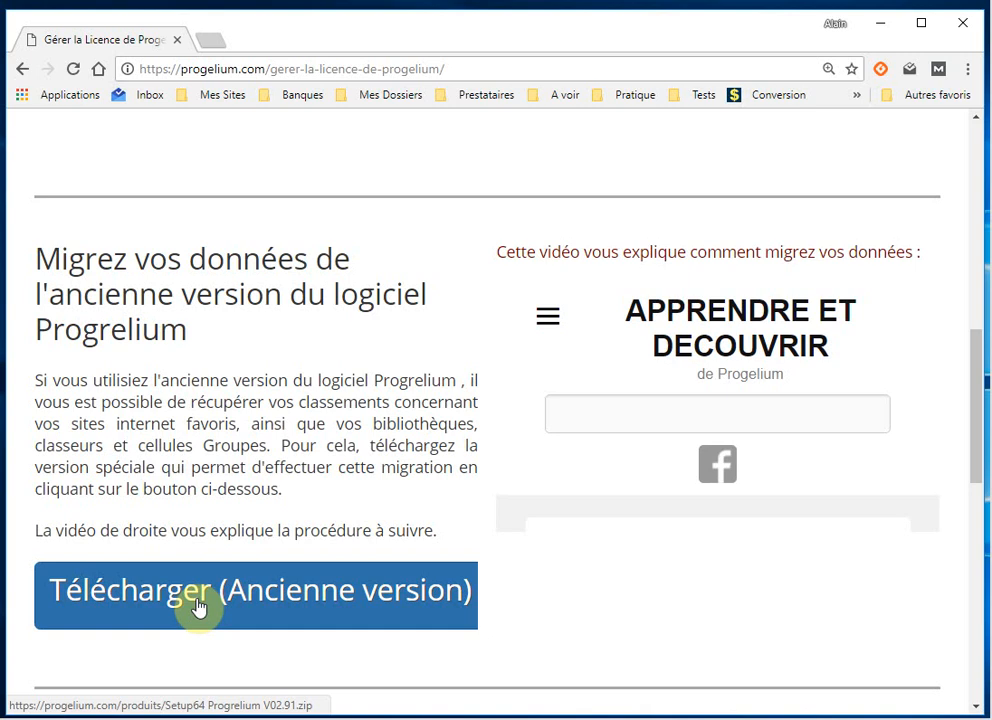
From the old version's download save dialog, browse to J:\Carton and extract Setup64 Progrelium V02.91.zip into J:\Carton\Setup64 Progrelium V02.91
left_click(299, 601)
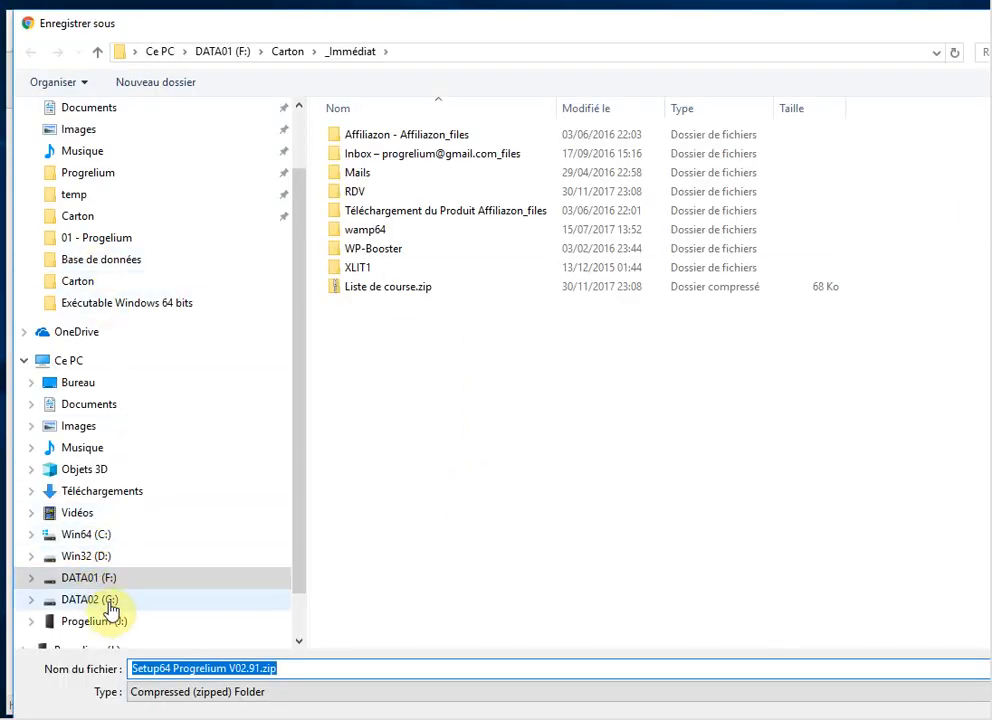
left_click(100, 443)
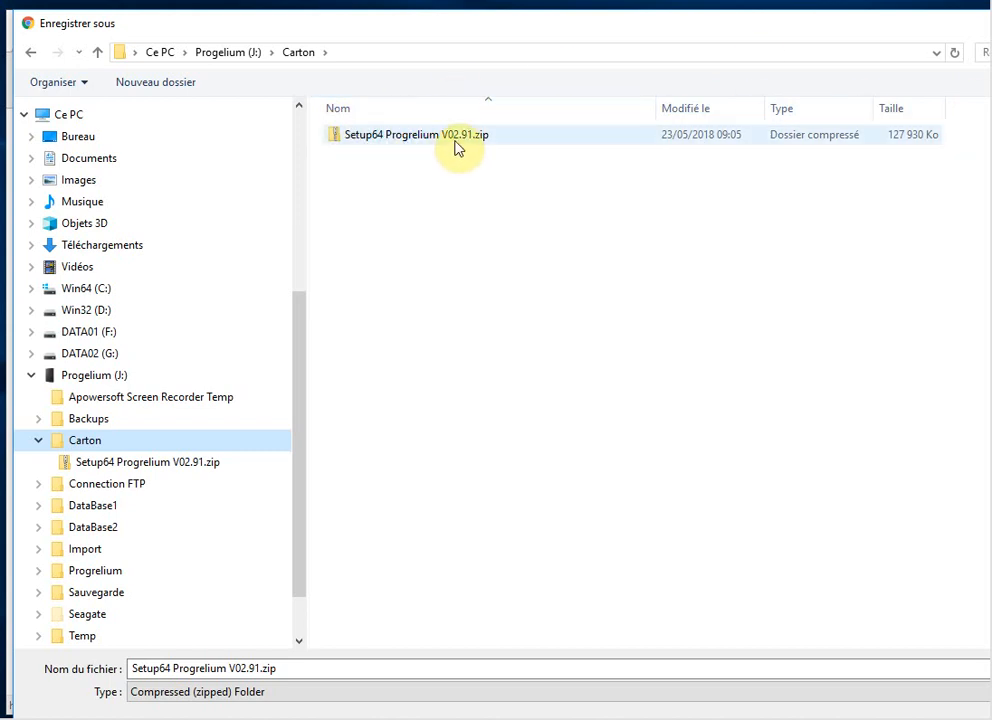
right_click(413, 142)
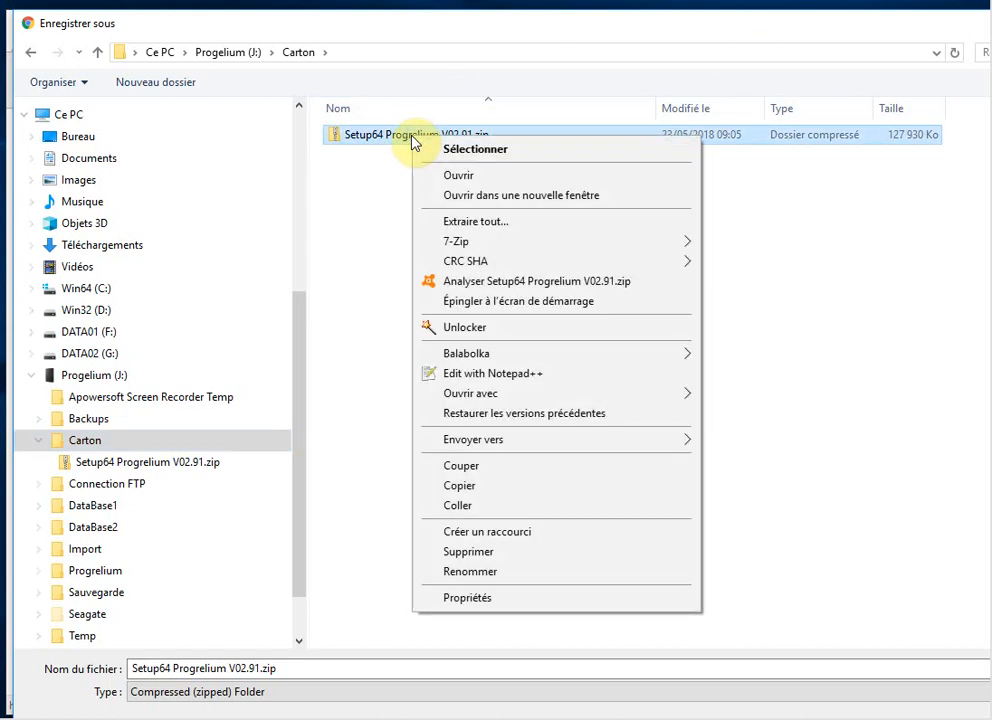
left_click(514, 221)
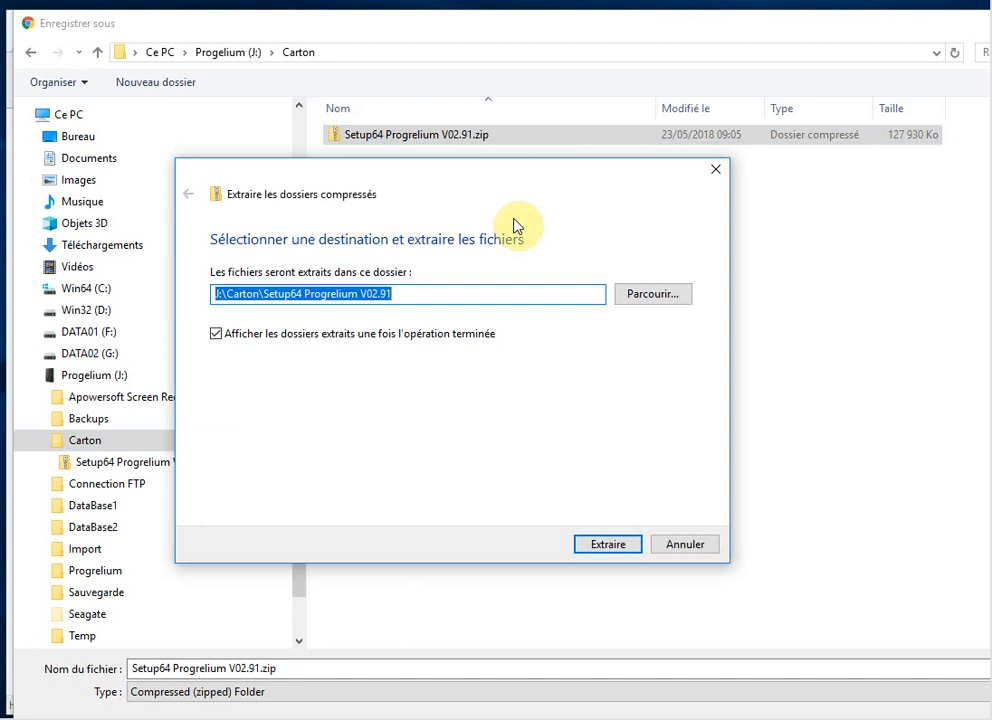
left_click(612, 546)
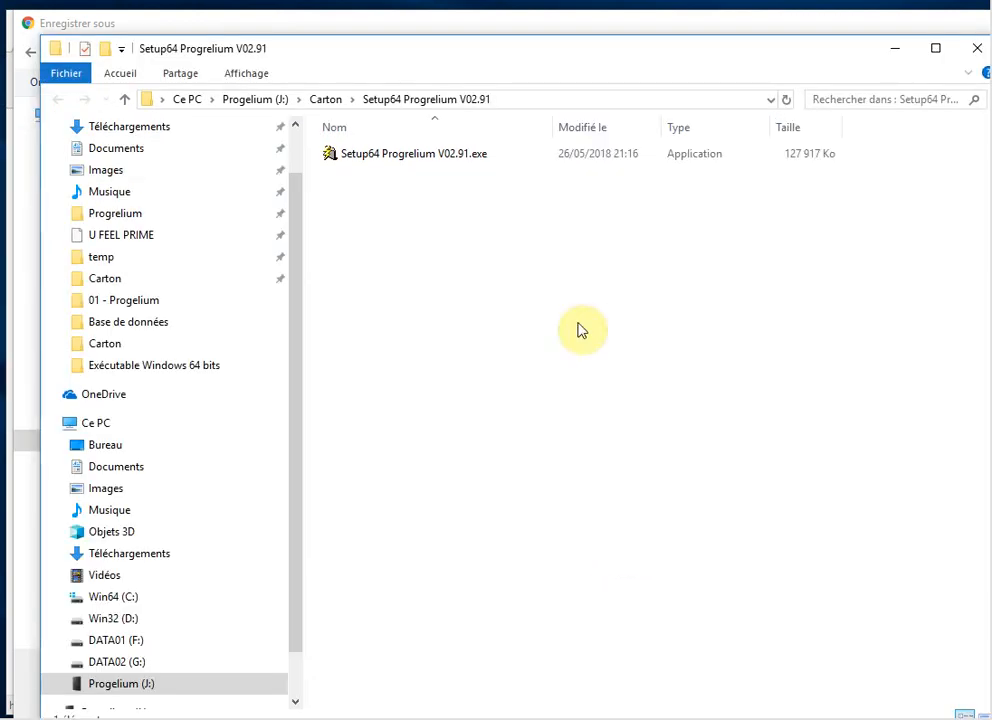
Examine the extracted folder in Carton and the options for running Setup64 Progrelium V02.91.exe as administrator
left_click(325, 99)
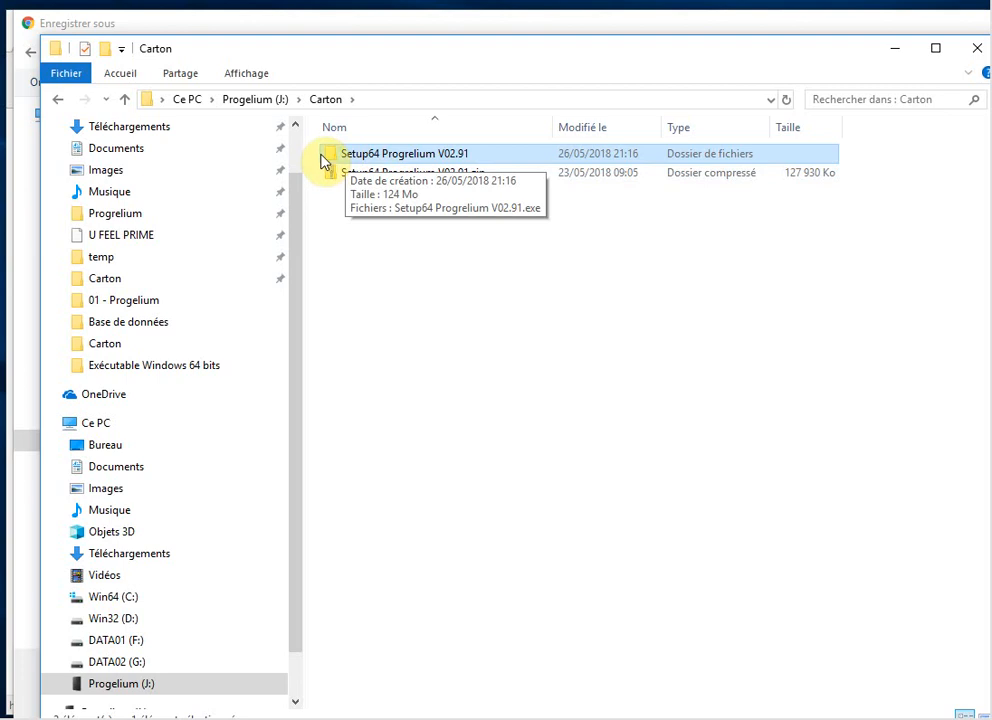
double_click(364, 160)
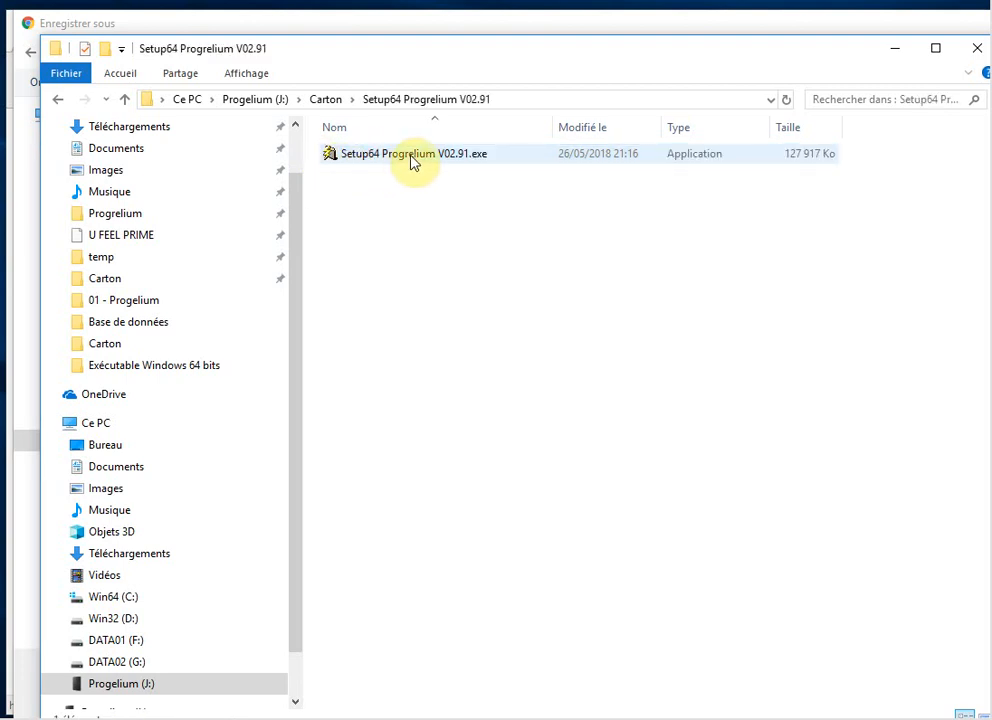
left_click(404, 162)
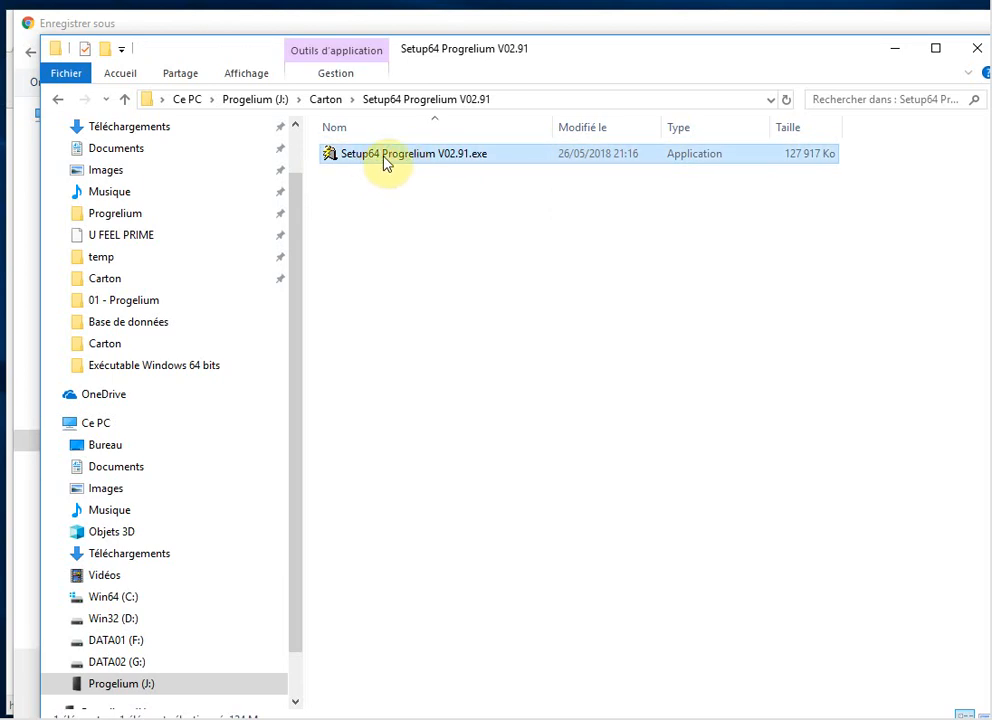
right_click(380, 161)
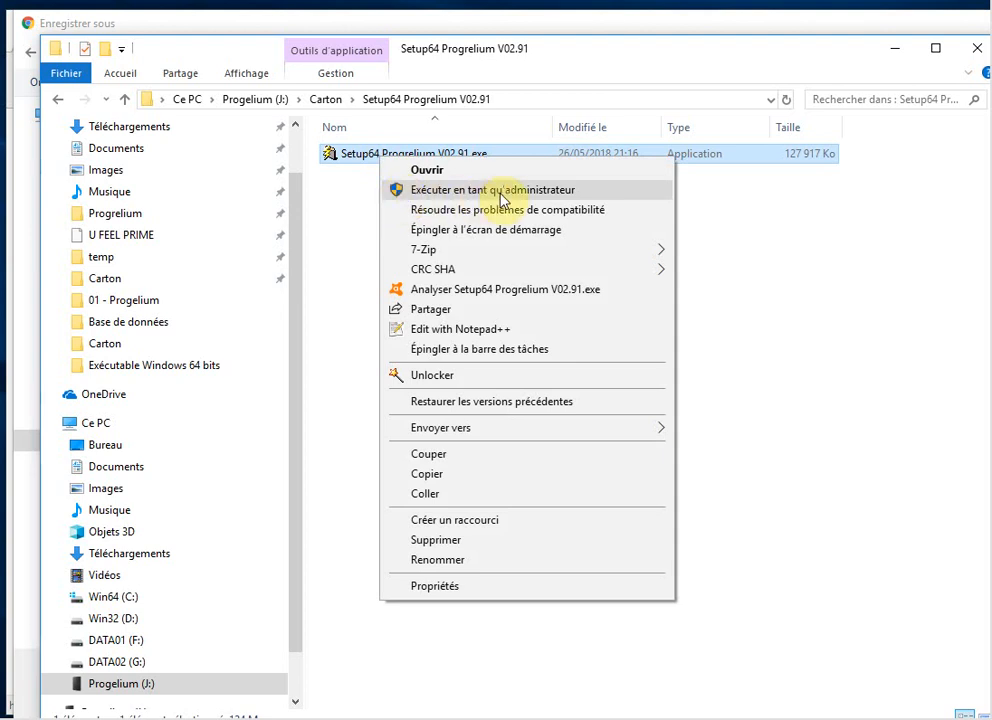
left_click(752, 232)
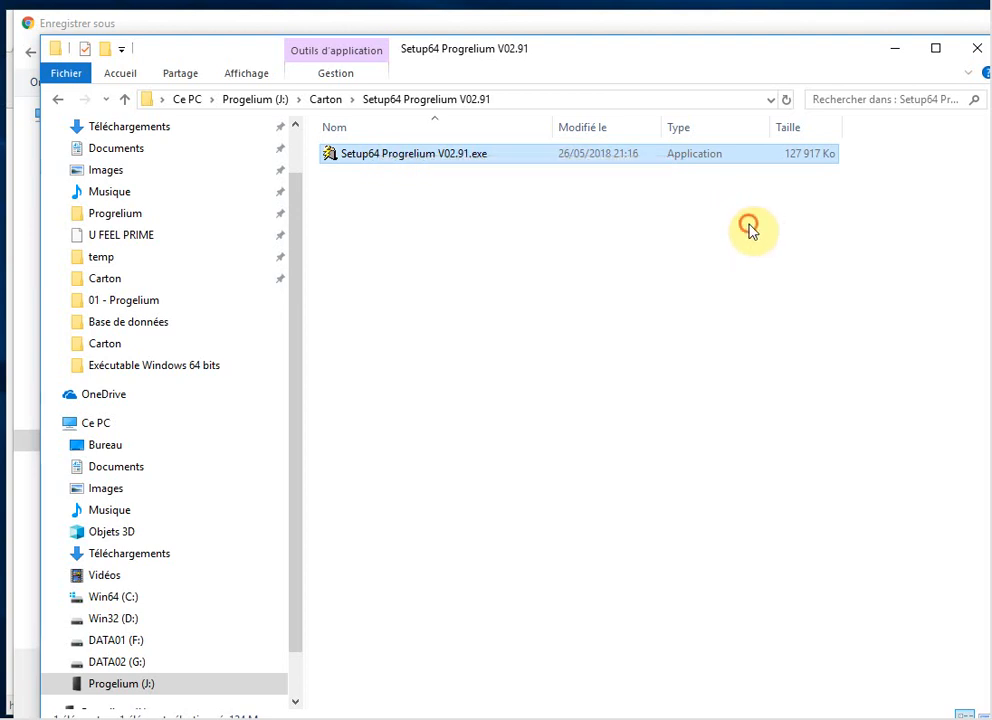
Cancel the pending save of the old version and close the extracted folder and browser windows
left_click(978, 50)
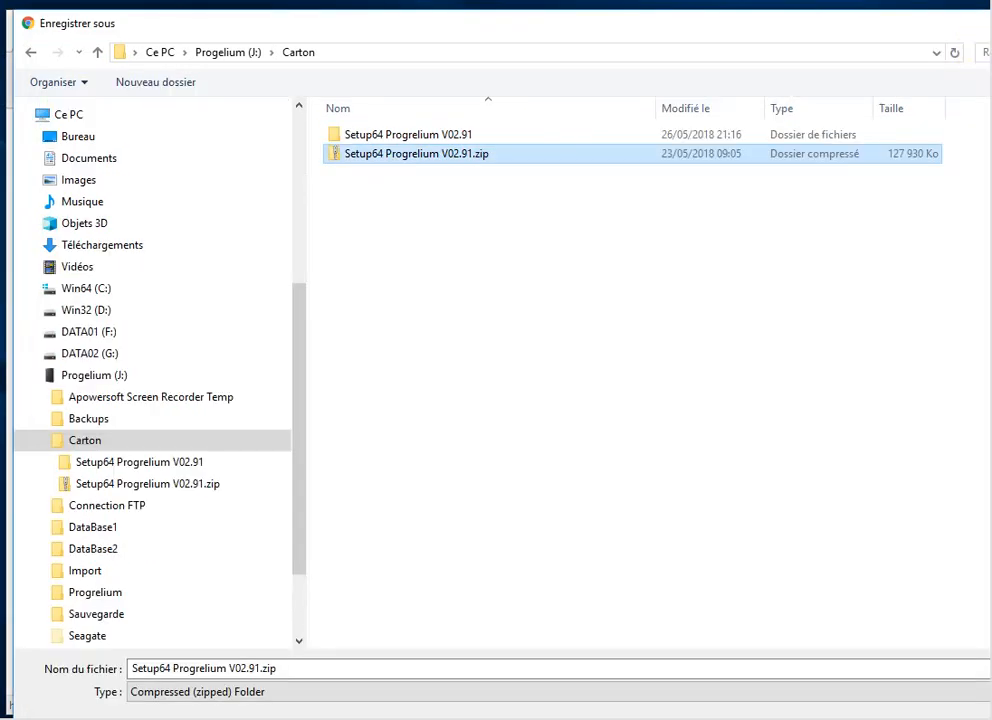
key("Escape")
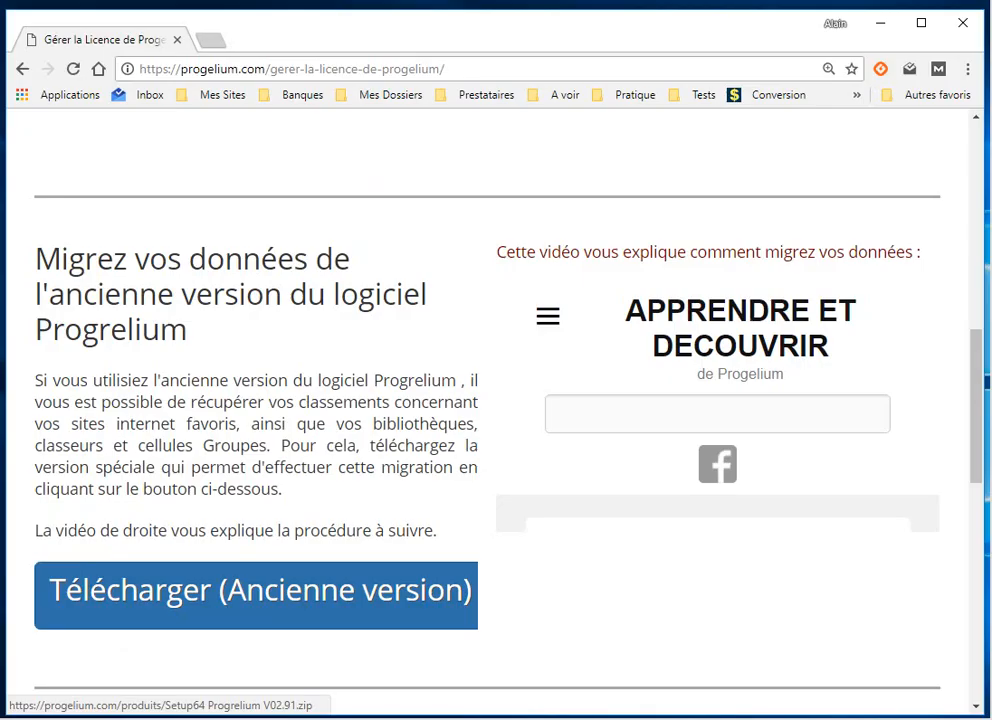
left_click(961, 30)
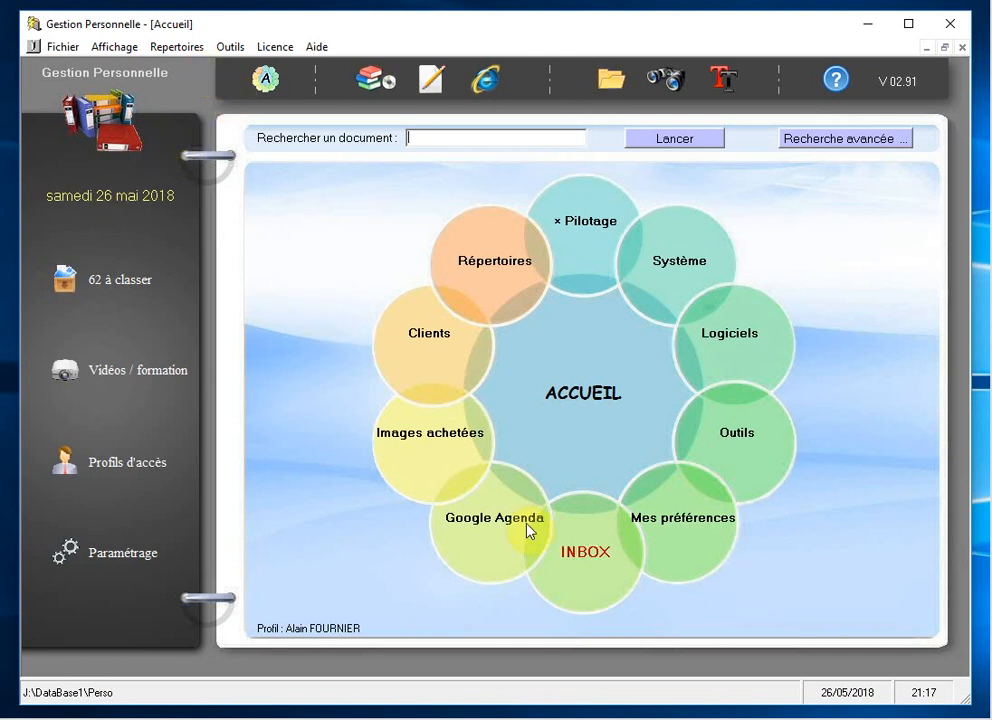
Generate the export file for migrating to Progelium, assigning it a password, and show the file in its folder
left_click(64, 50)
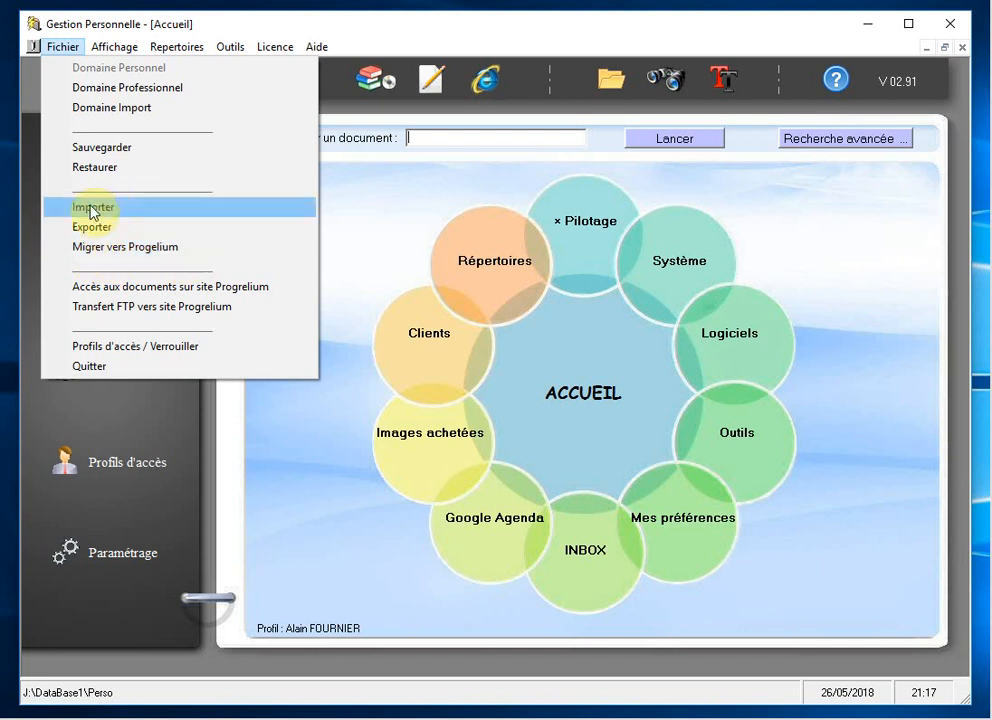
left_click(158, 254)
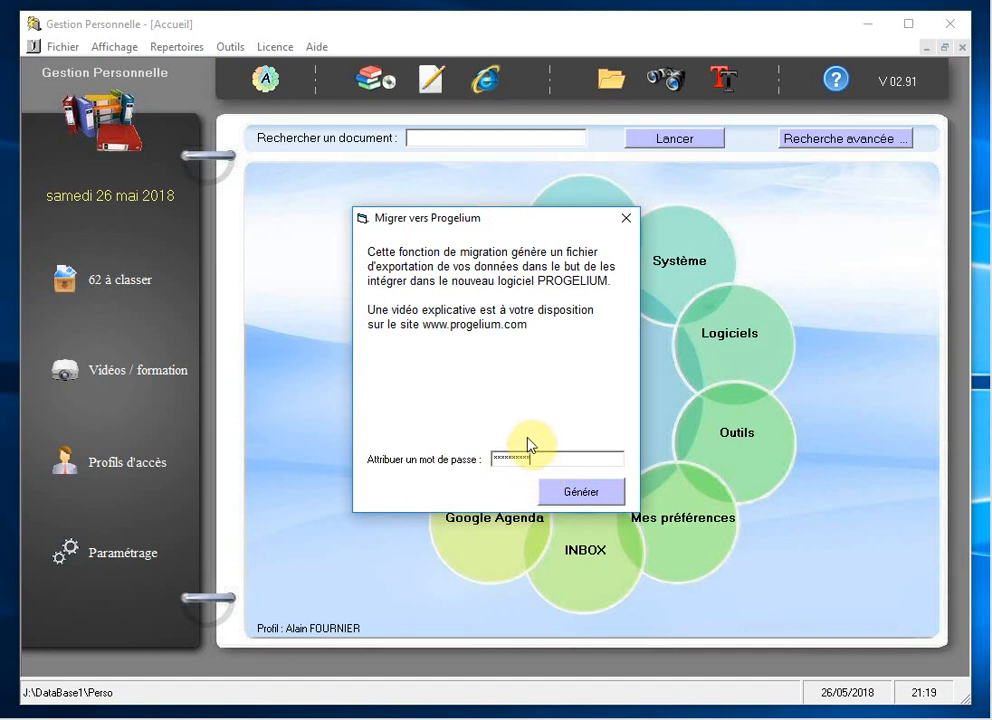
left_click(606, 493)
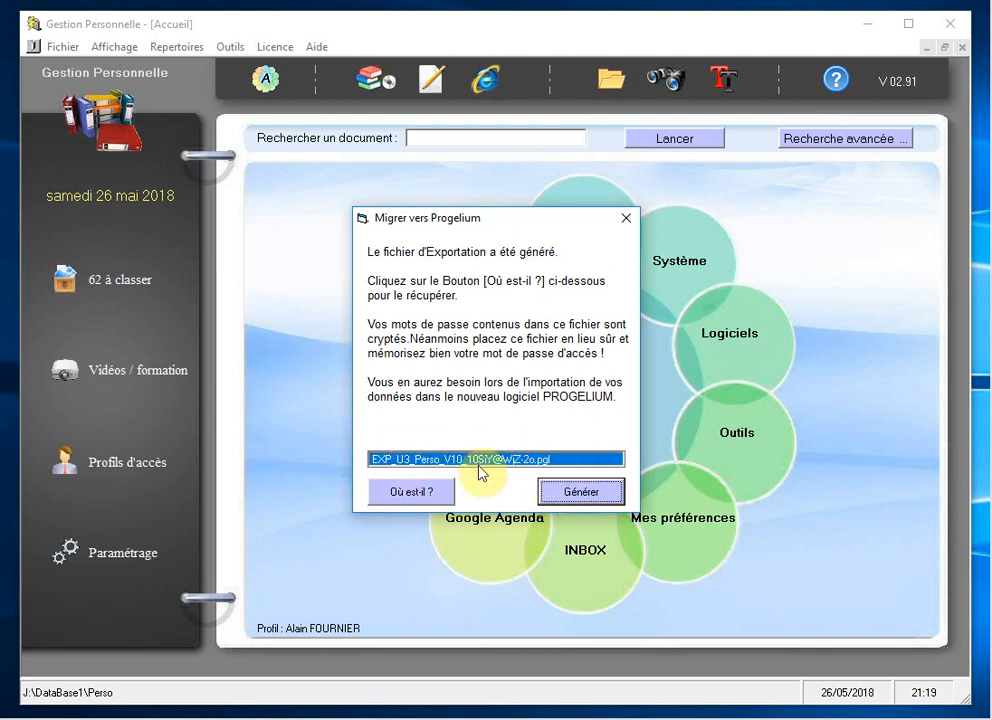
left_click(418, 493)
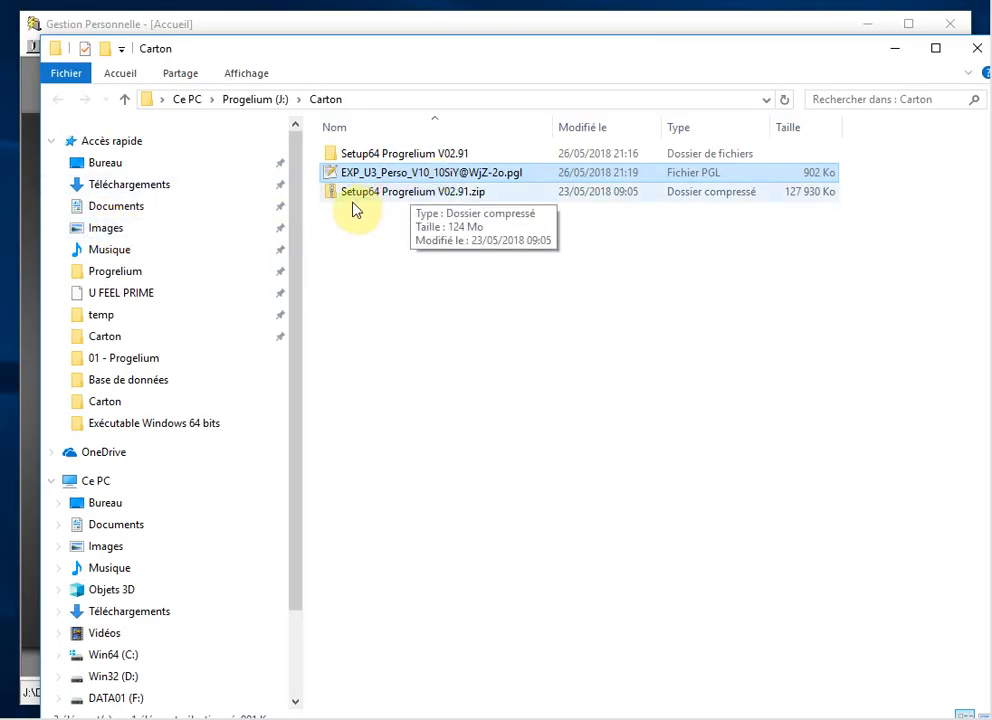
left_click(361, 99)
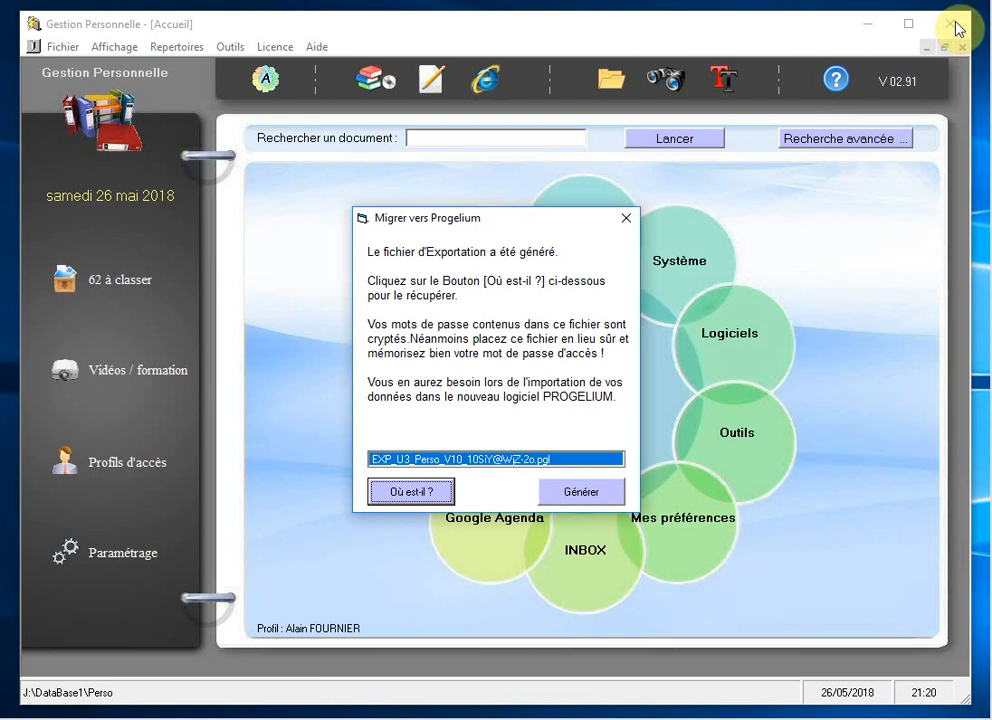
Close the migration dialog and quit the old software without making a backup
left_click(626, 218)
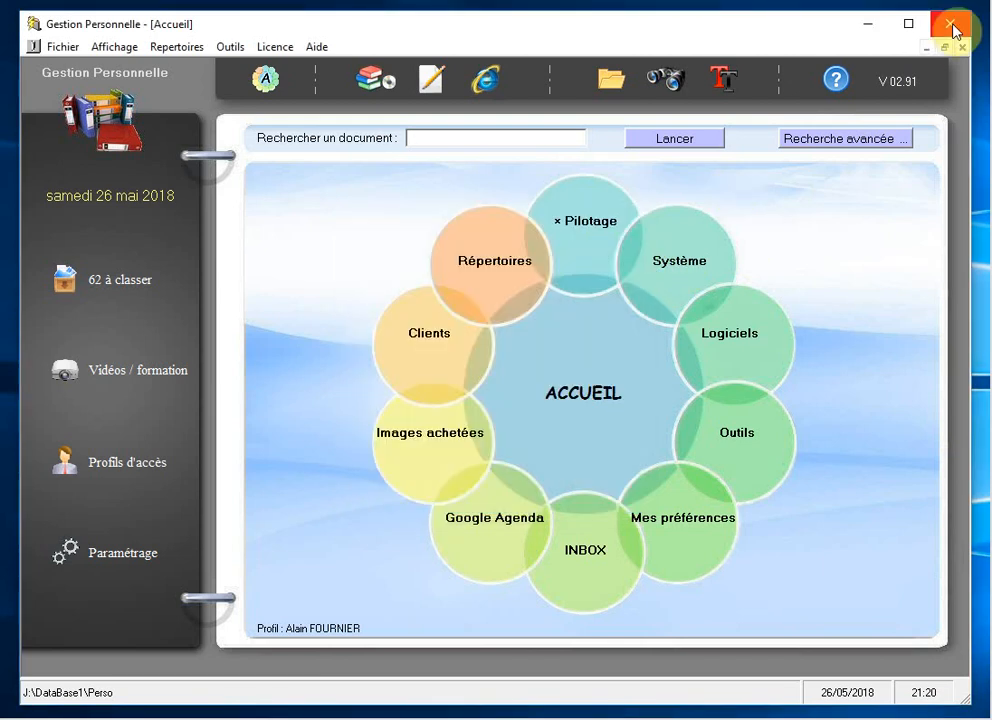
left_click(953, 28)
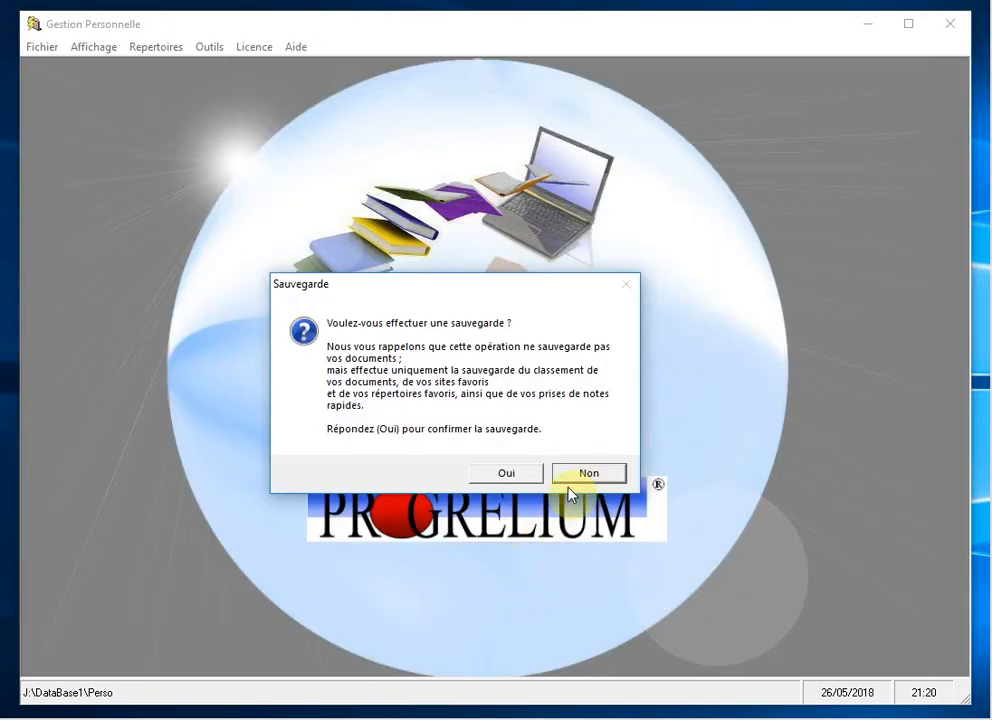
left_click(572, 476)
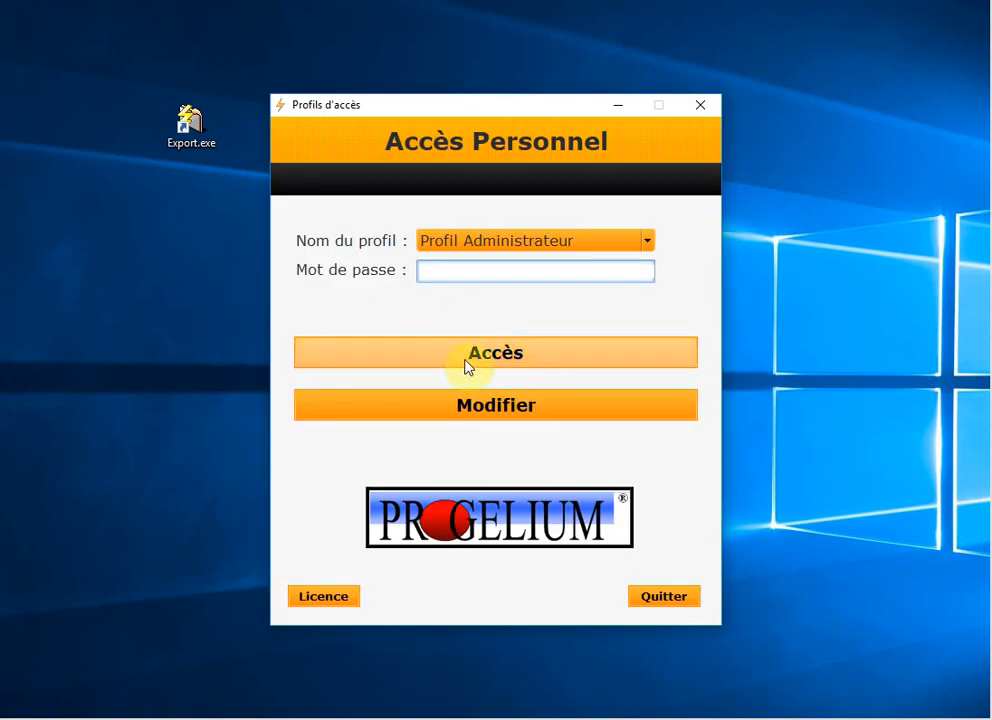
Enter the software with the Profil Administrateur profile and open the favourite websites page
left_click(465, 366)
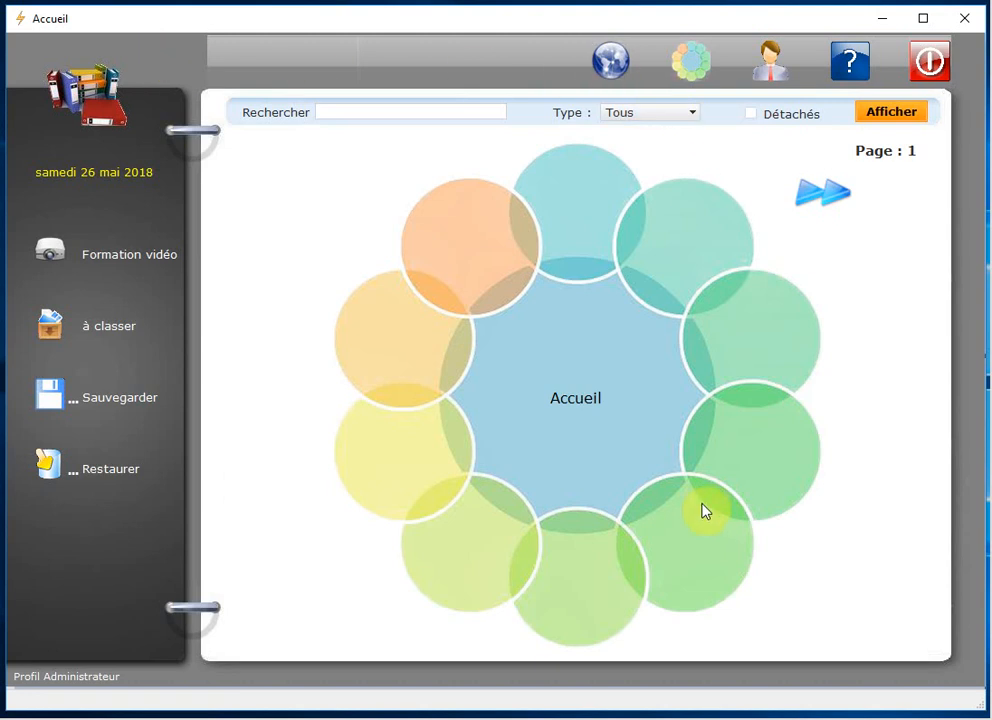
left_click(627, 74)
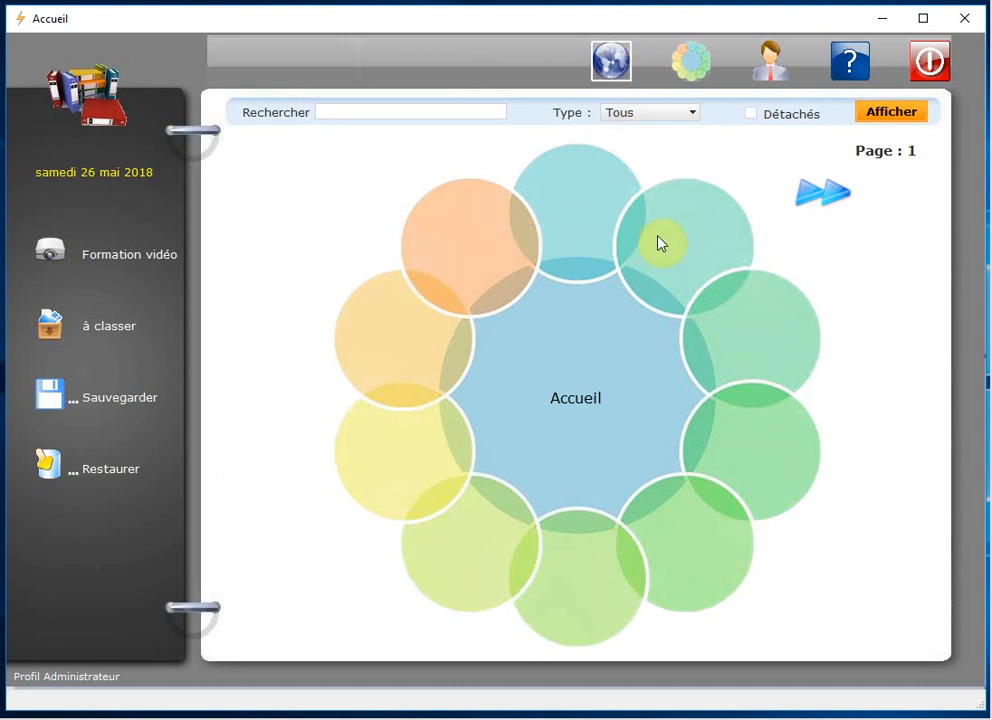
left_click(612, 67)
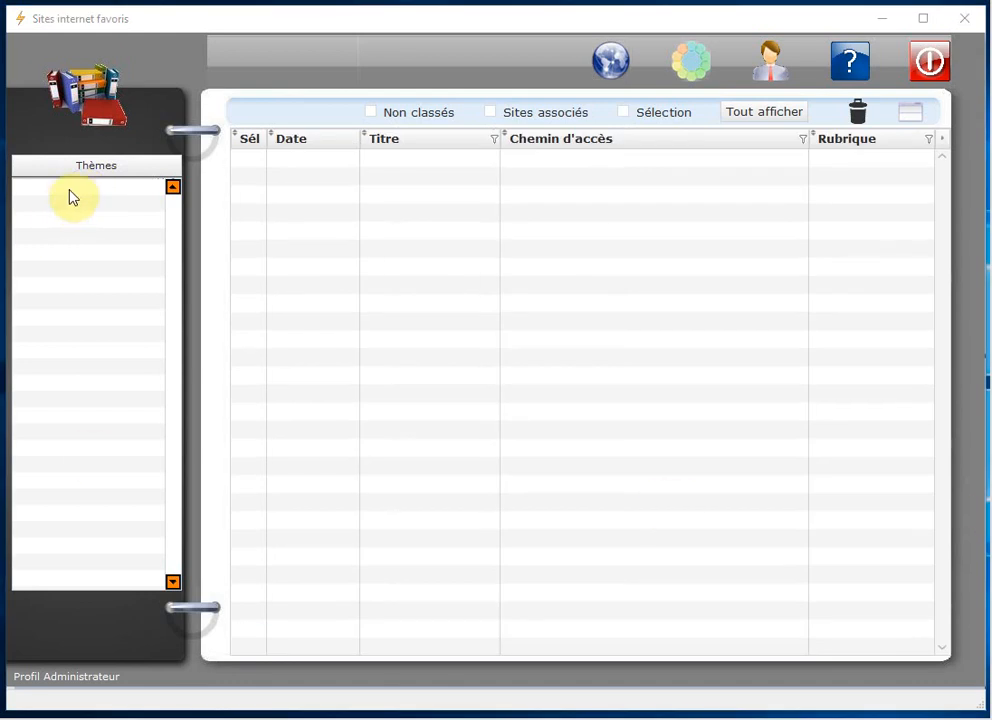
Name a new theme "Importation" in the first row of the Thèmes list and return the list to selection mode
right_click(70, 196)
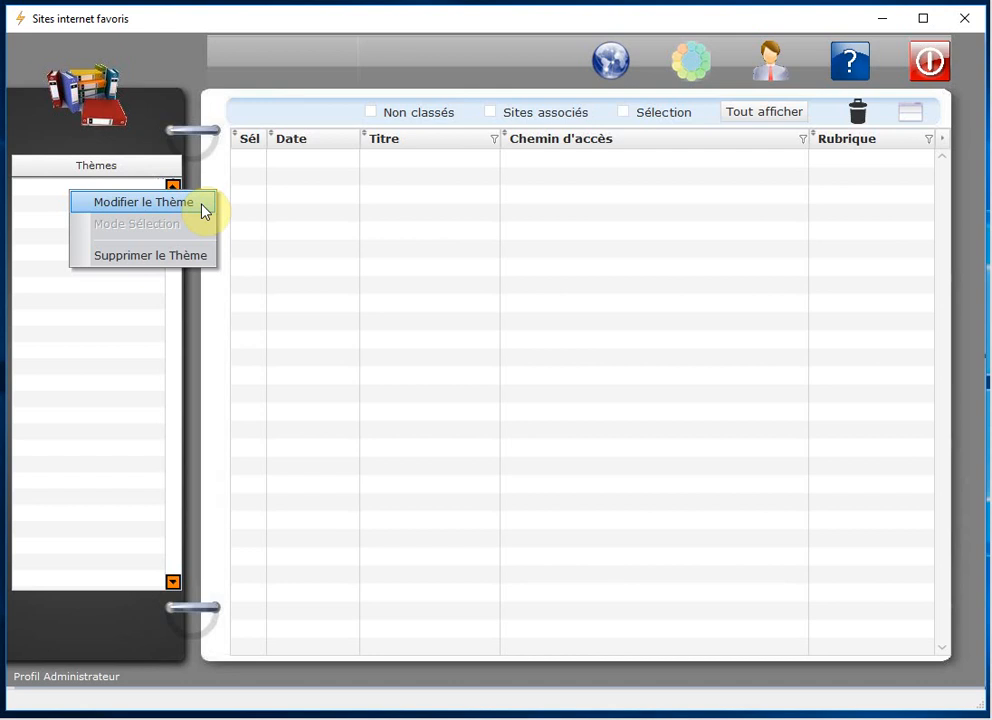
left_click(203, 211)
left_click(103, 190)
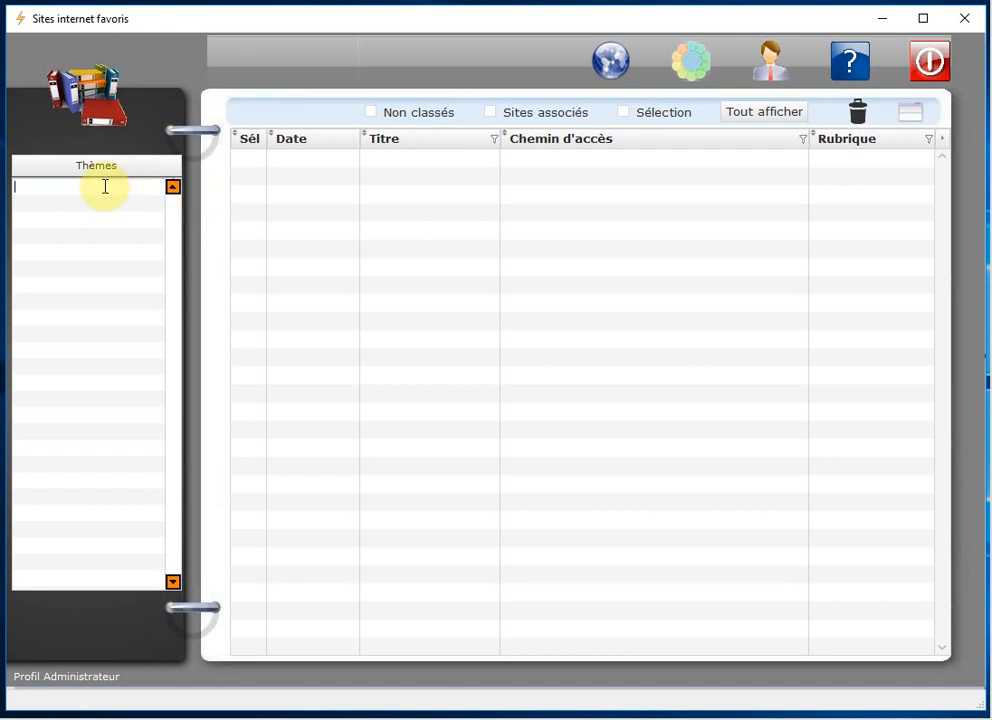
type("Importation")
key("Return")
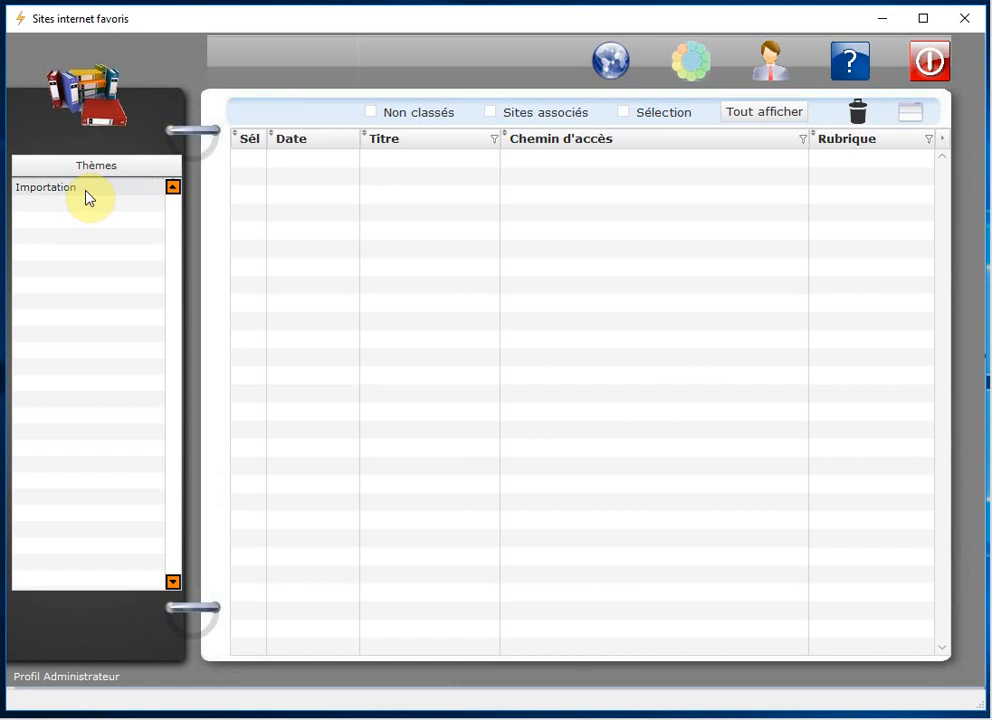
right_click(95, 189)
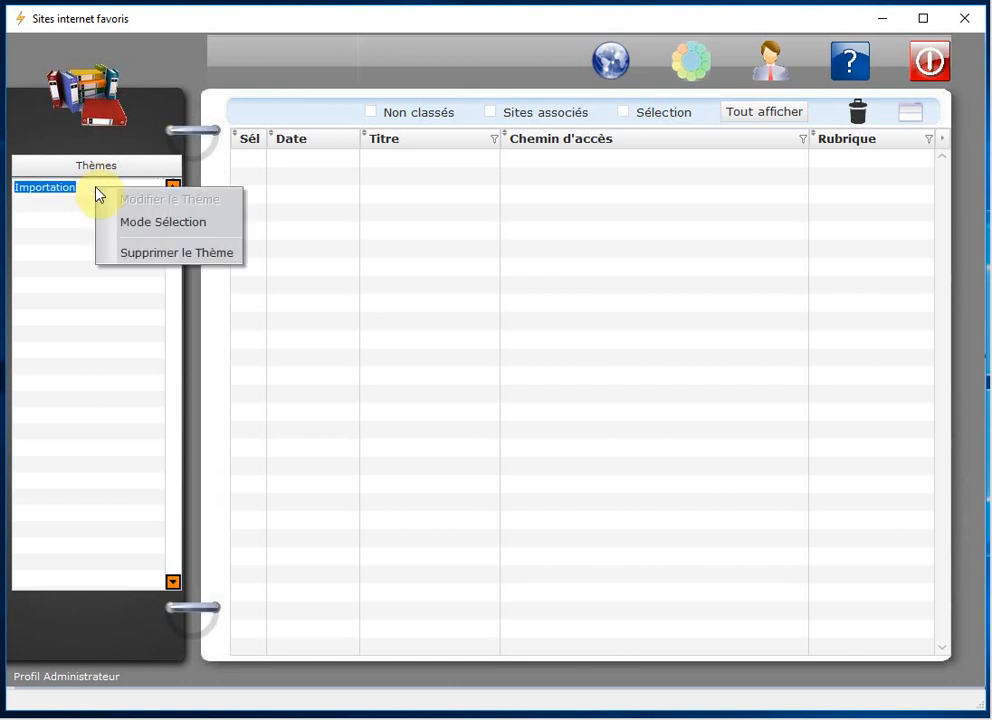
left_click(210, 224)
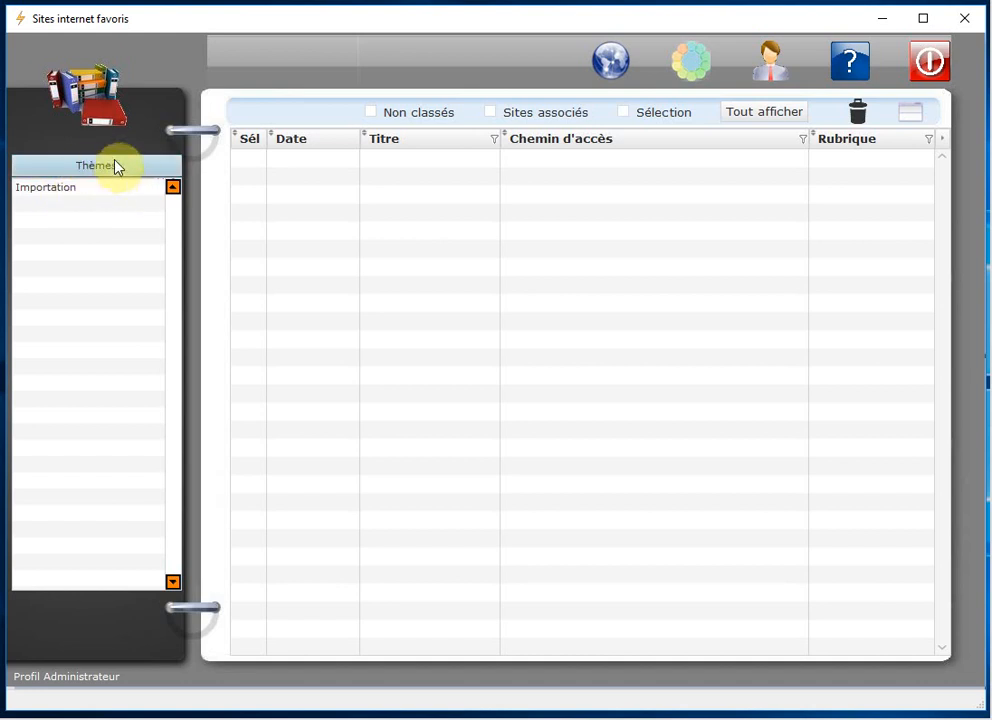
left_click(82, 193)
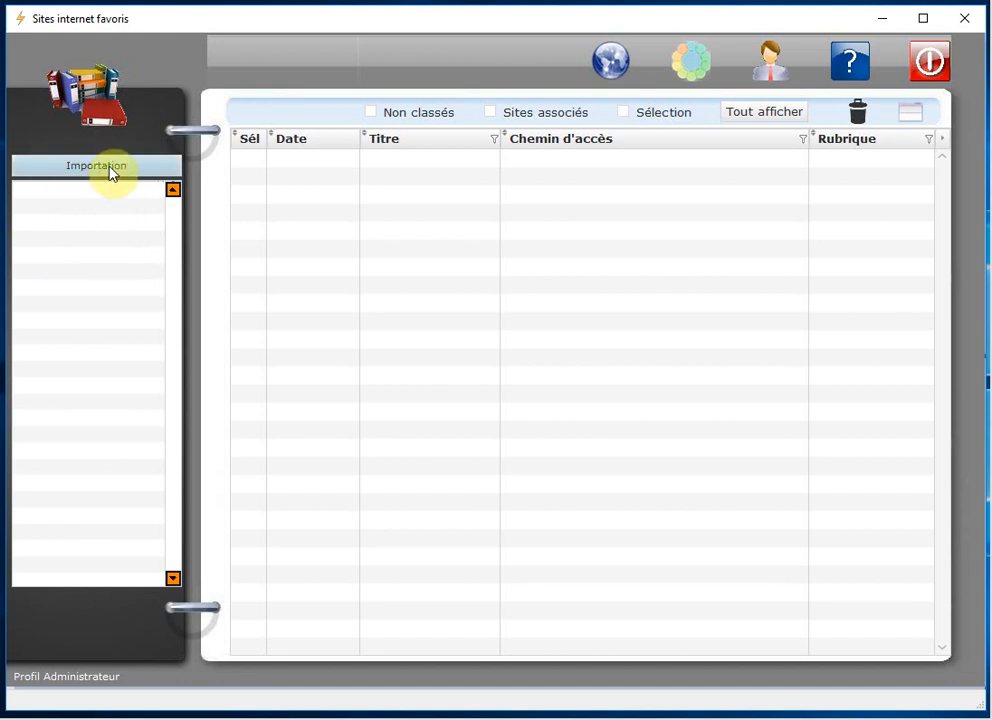
right_click(88, 222)
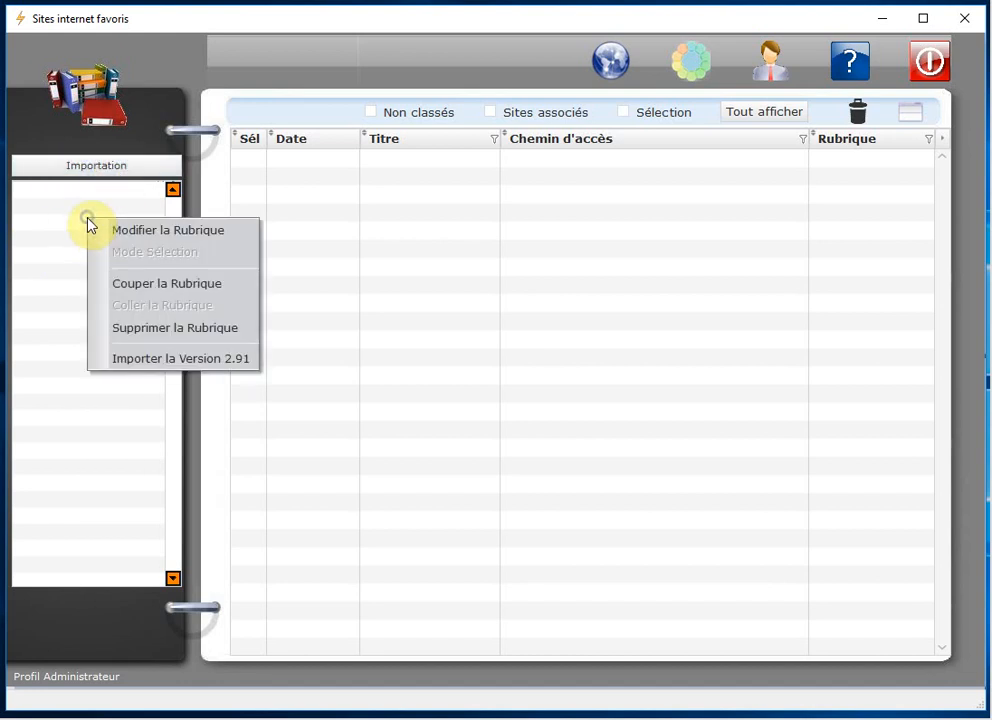
left_click(254, 364)
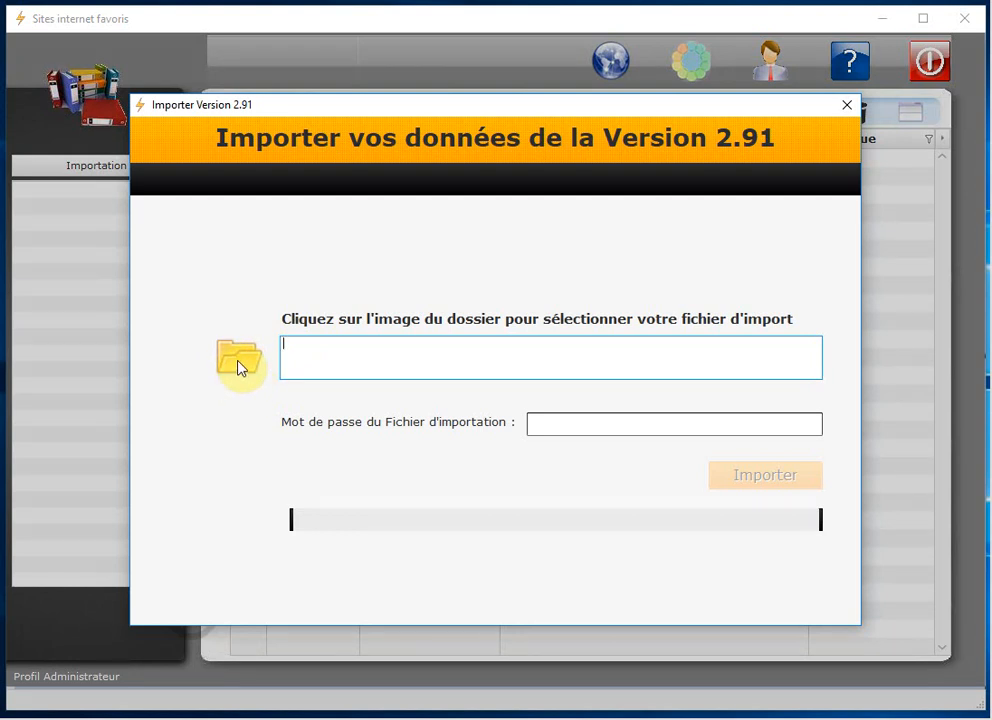
left_click(241, 364)
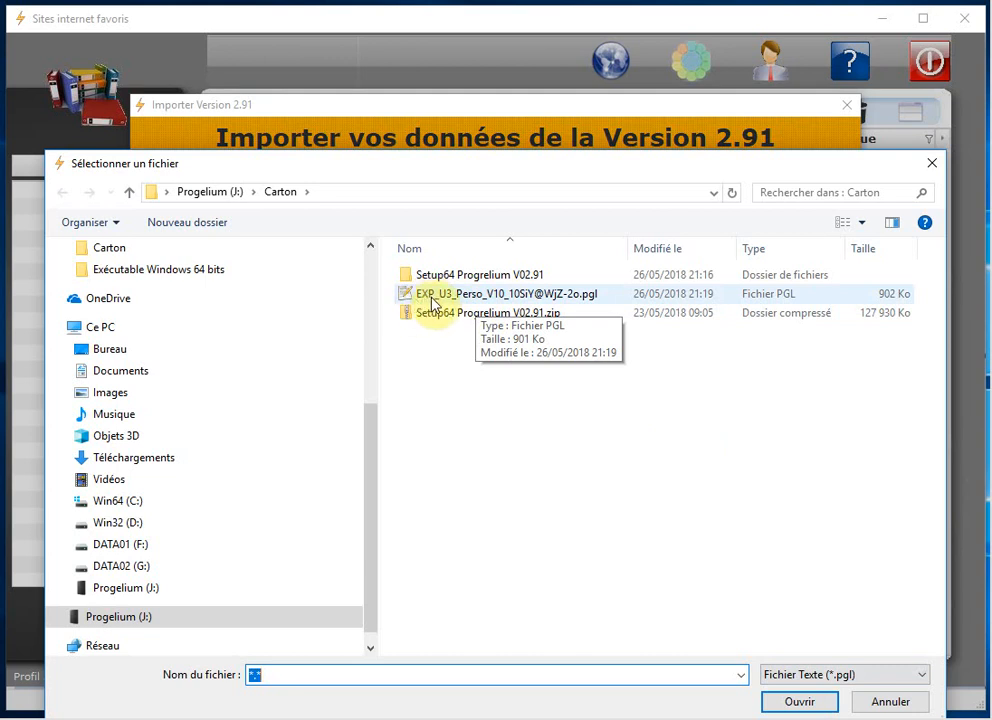
double_click(429, 296)
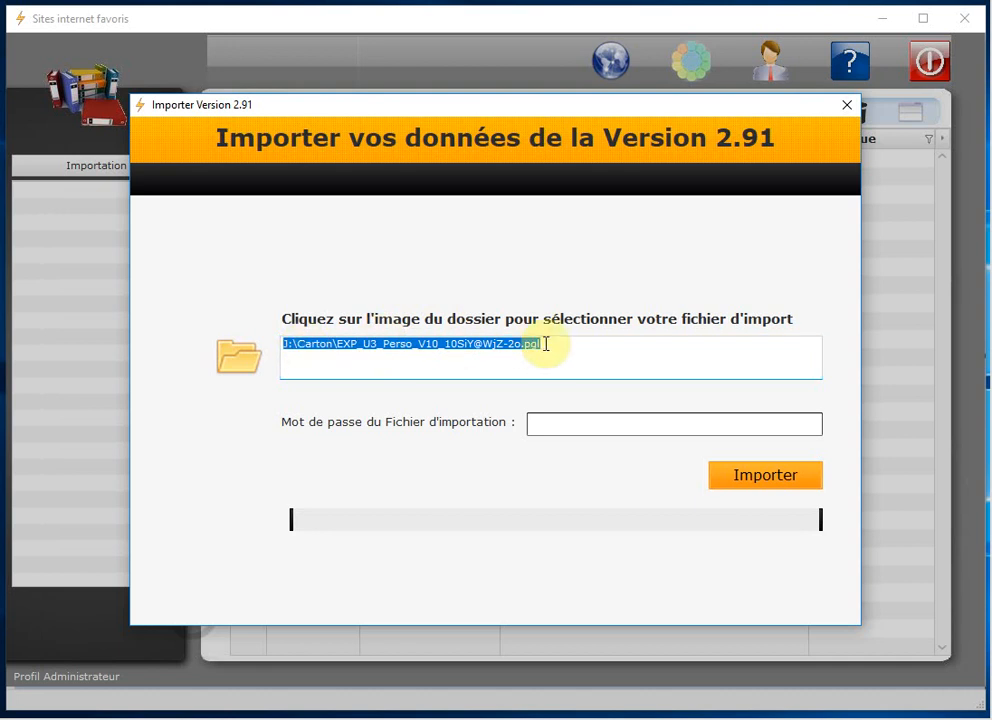
Enter the import file's password and import the version 2.91 data
left_click(558, 424)
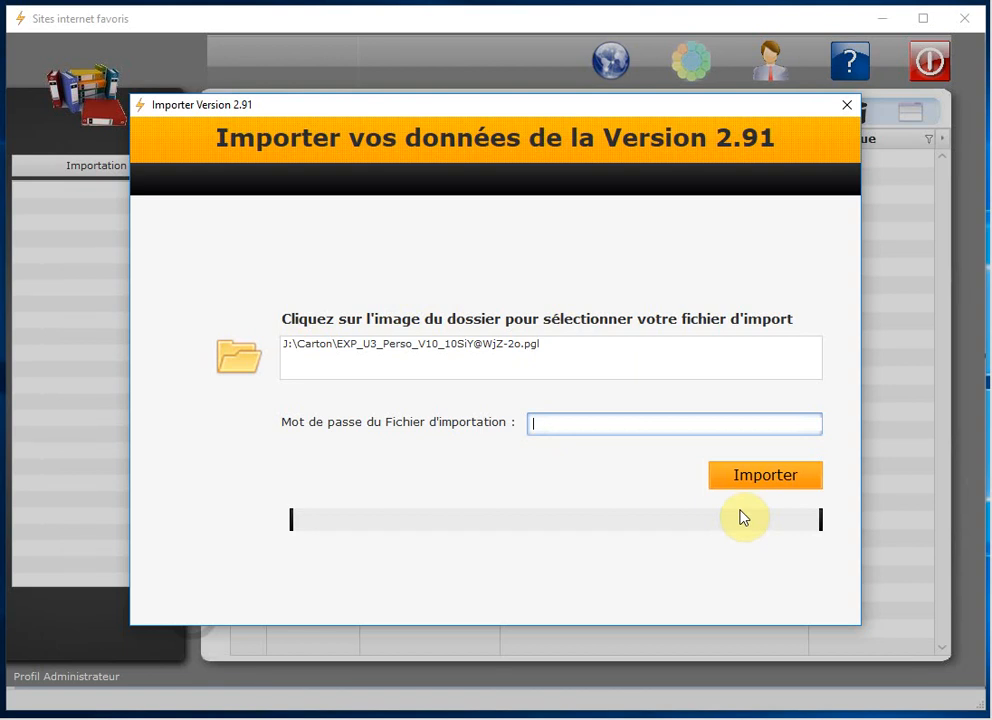
type("••••••••••")
left_click(808, 479)
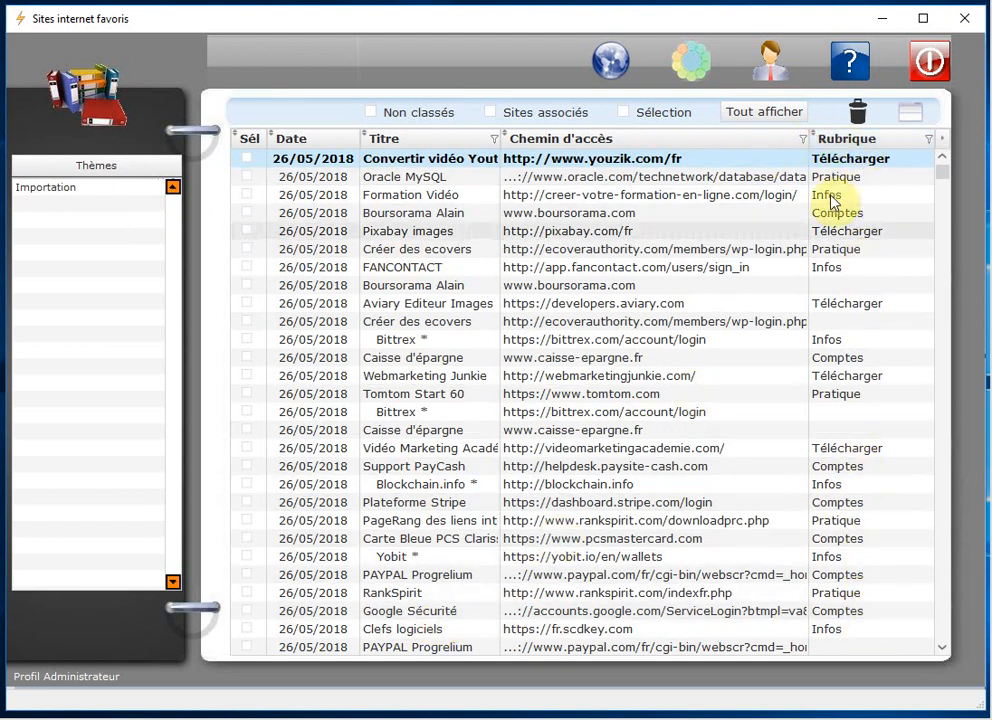
Display the Importation theme's categories and review the sites filed under Réservations
left_click(57, 192)
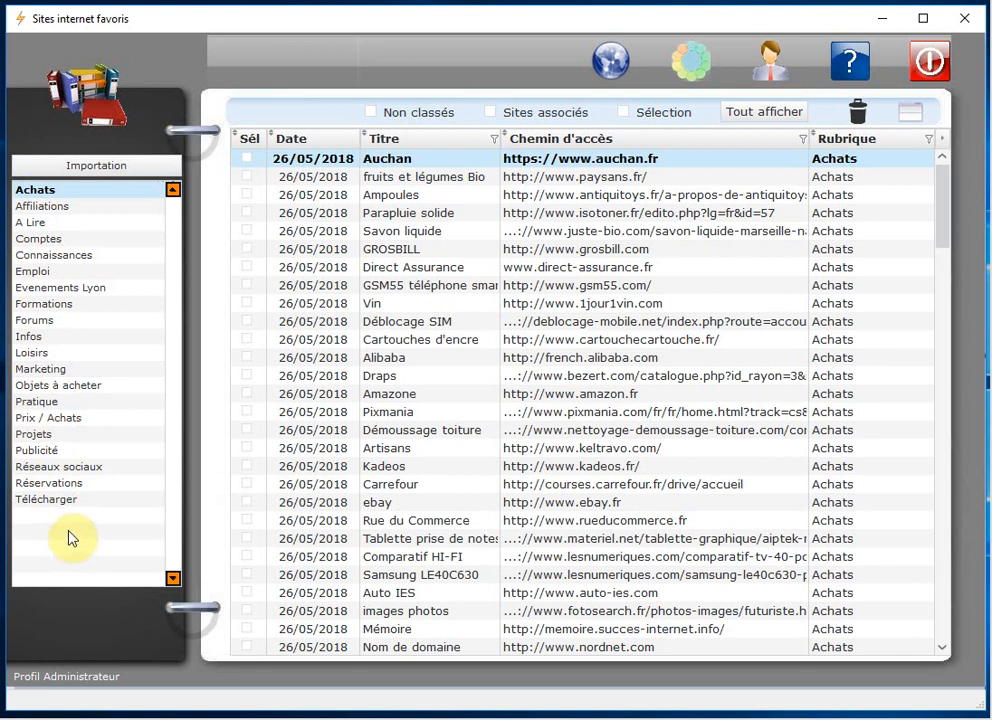
left_click(48, 483)
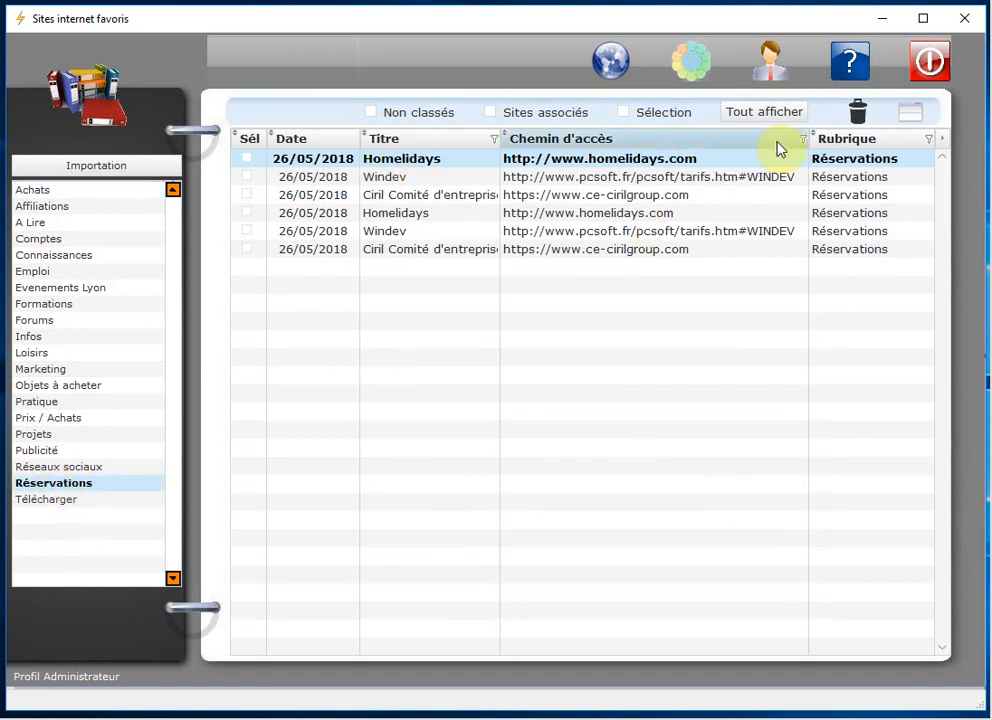